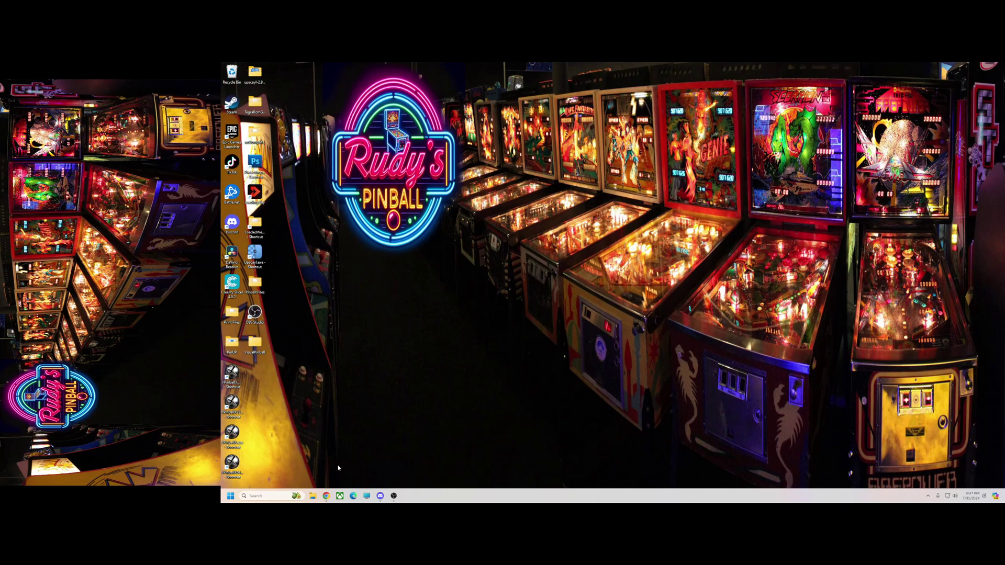
Return to the Grease Pup-Pack page in Chrome and scroll to its VPMAlias note.
{"action": "left_click", "coordinate": [326, 496]}
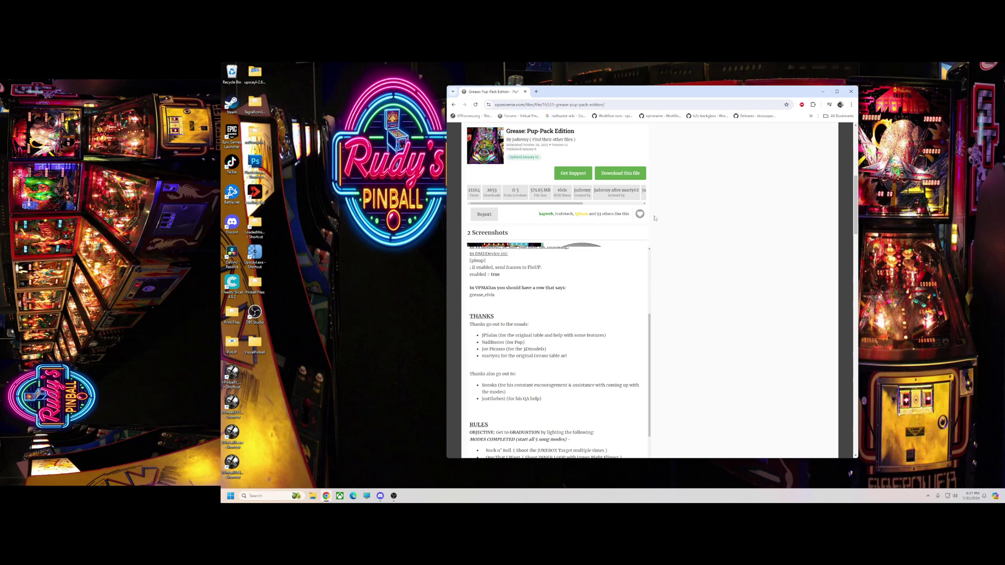
{"action": "left_click_drag", "start_coordinate": [618, 92], "coordinate": [641, 93]}
{"action": "scroll", "coordinate": [544, 291], "scroll_direction": "up", "scroll_amount": 2}
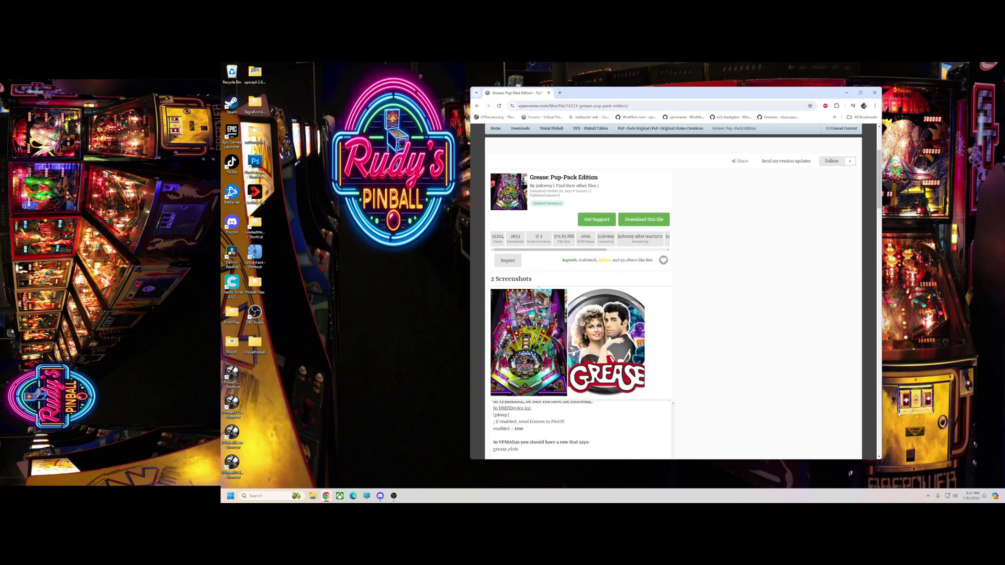
{"action": "scroll", "coordinate": [544, 292], "scroll_direction": "down", "scroll_amount": 2}
{"action": "scroll", "coordinate": [576, 272], "scroll_direction": "up", "scroll_amount": 2}
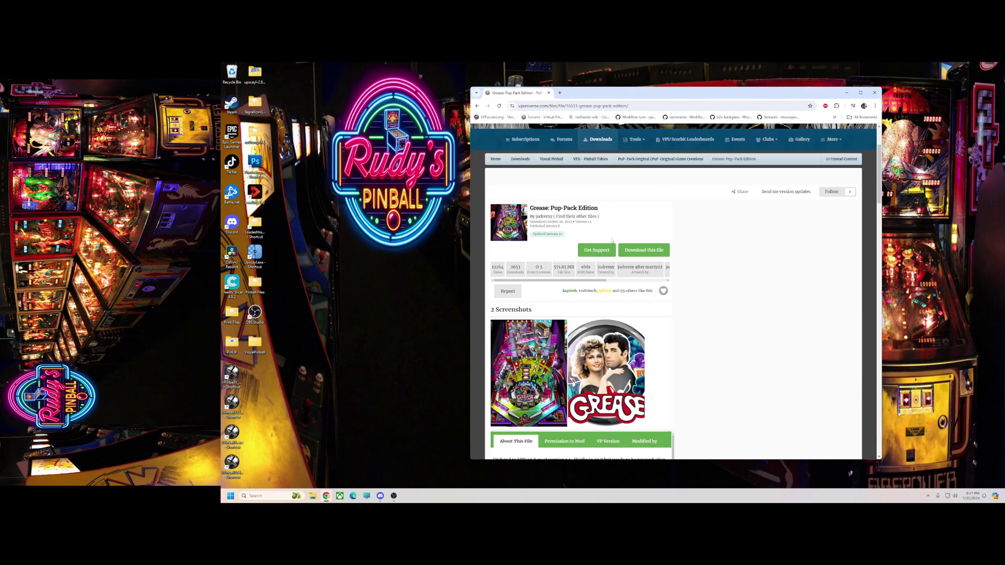
{"action": "scroll", "coordinate": [608, 251], "scroll_direction": "down", "scroll_amount": 2}
{"action": "scroll", "coordinate": [608, 251], "scroll_direction": "down", "scroll_amount": 6}
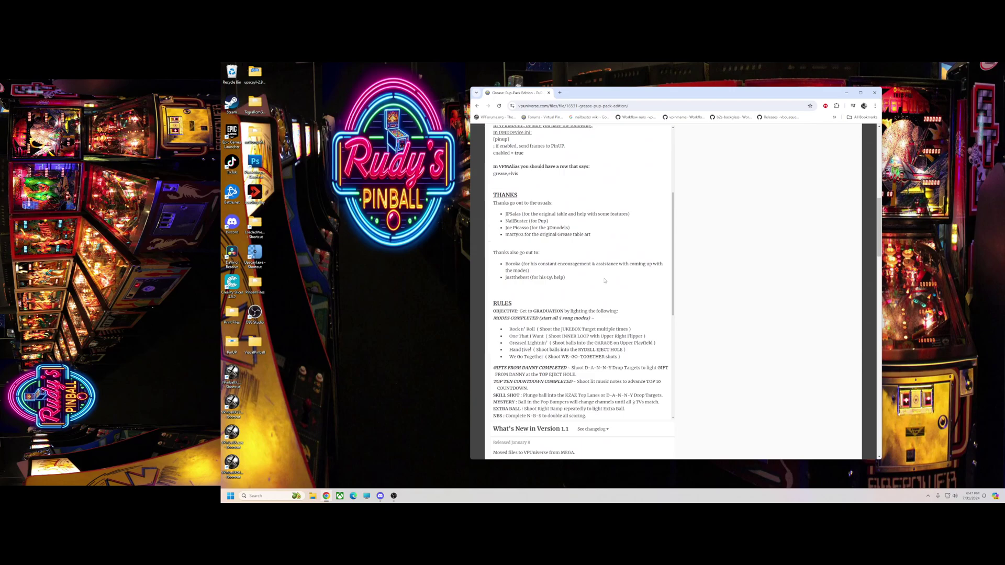
{"action": "scroll", "coordinate": [605, 280], "scroll_direction": "up", "scroll_amount": 3}
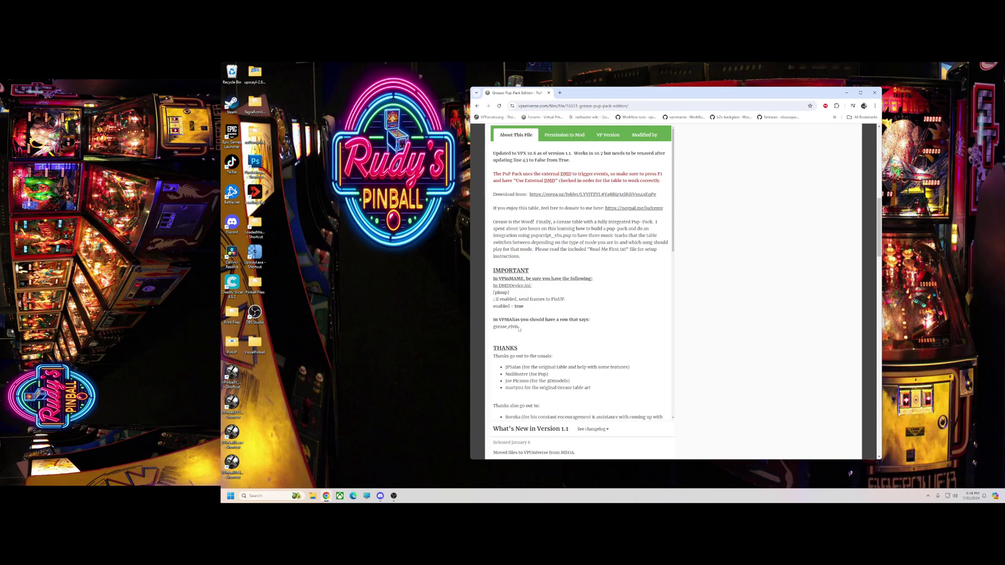
Copy the grease,elvis alias line and open File Explorer at This PC.
{"action": "left_click_drag", "start_coordinate": [518, 328], "coordinate": [495, 327]}
{"action": "right_click", "coordinate": [494, 327]}
{"action": "left_click", "coordinate": [517, 338]}
{"action": "left_click", "coordinate": [313, 496]}
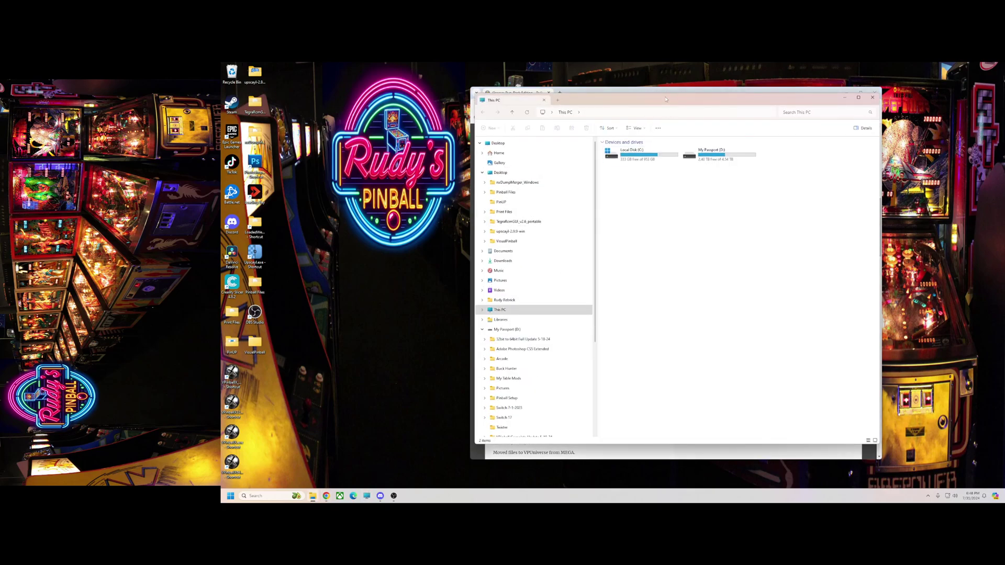
Browse to C:\vPinball\VisualPinball\VPinMAME and select VPMAlias.txt.
{"action": "double_click", "coordinate": [645, 162]}
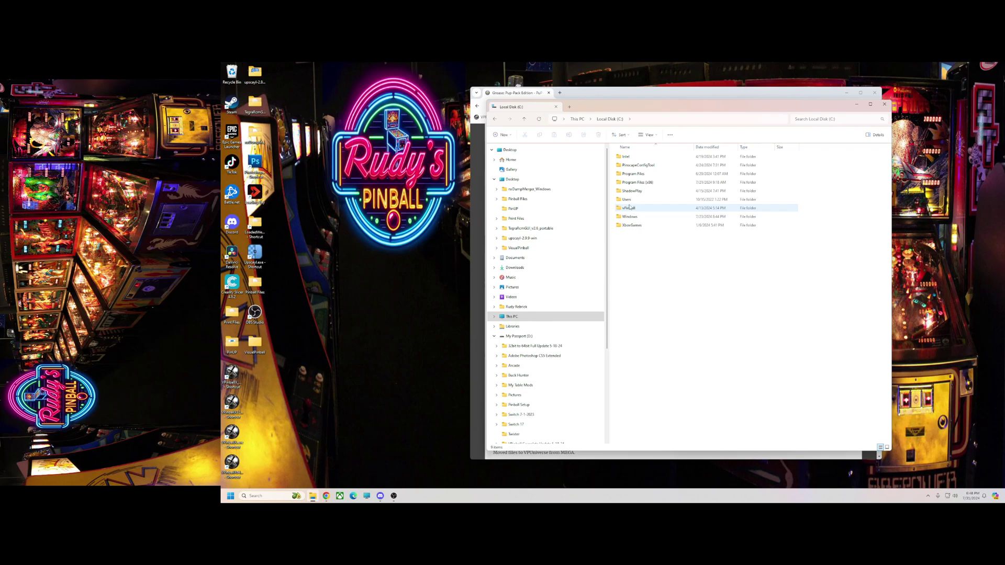
{"action": "double_click", "coordinate": [630, 208]}
{"action": "double_click", "coordinate": [634, 183]}
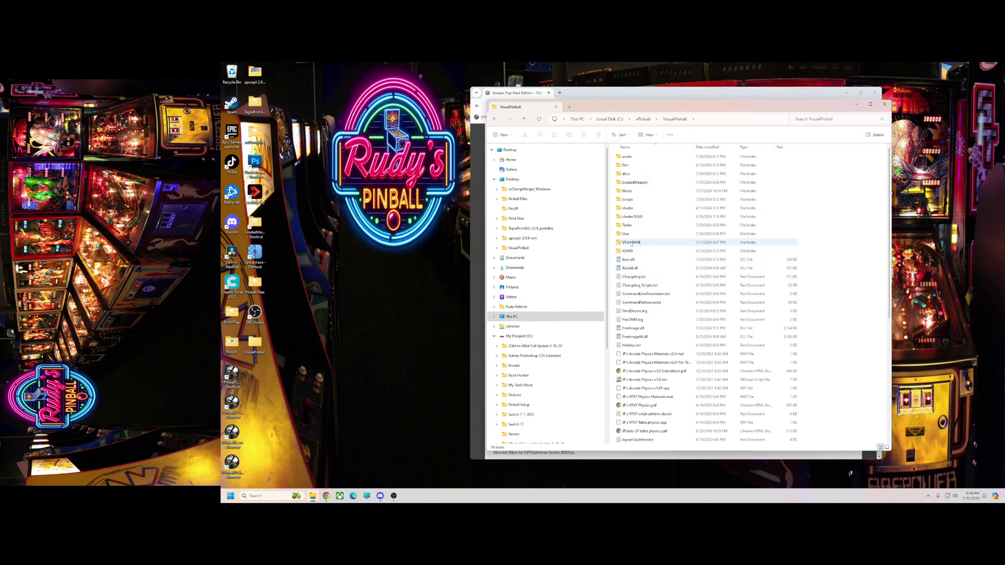
{"action": "double_click", "coordinate": [631, 243]}
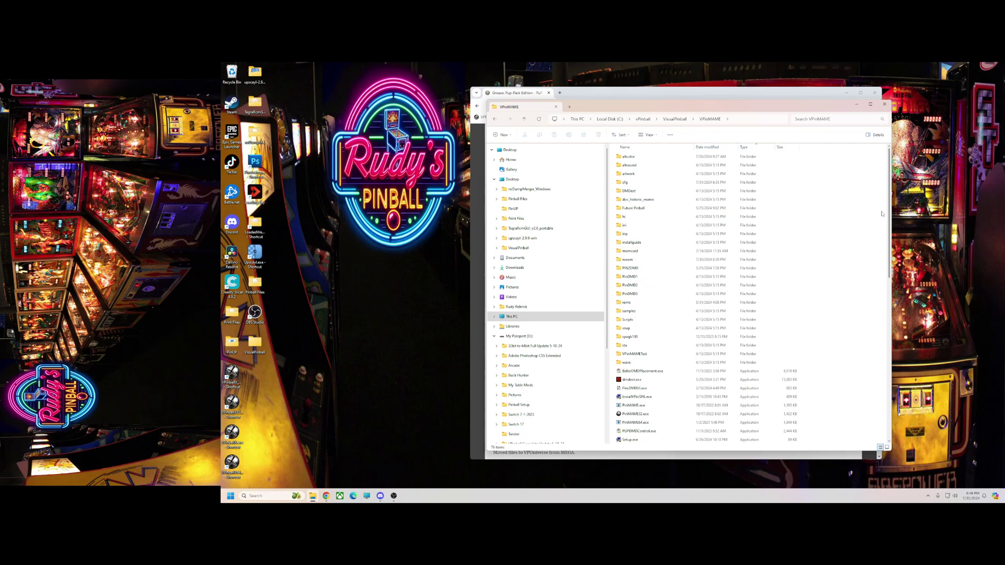
{"action": "scroll", "coordinate": [882, 213], "scroll_direction": "down", "scroll_amount": 10}
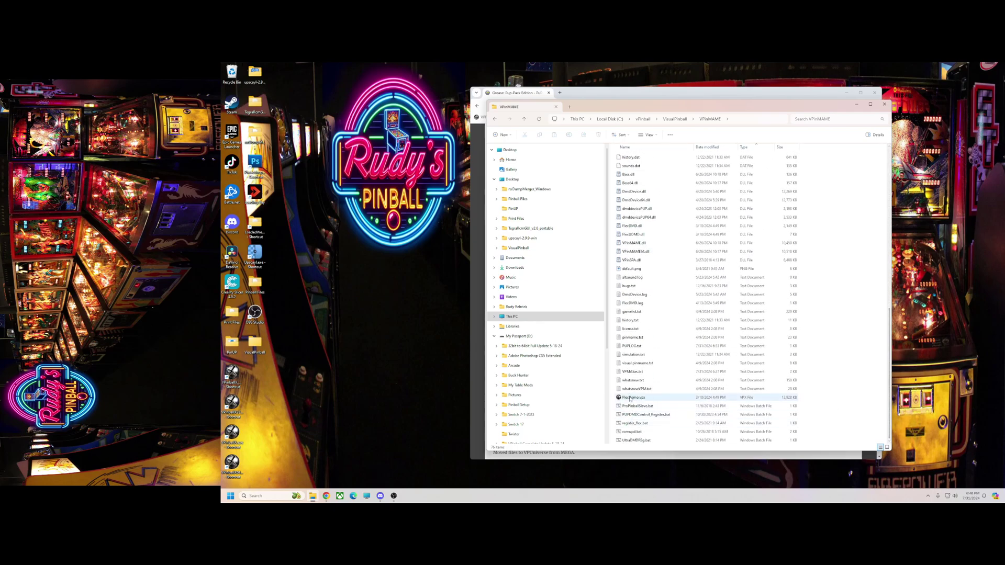
{"action": "left_click", "coordinate": [624, 372]}
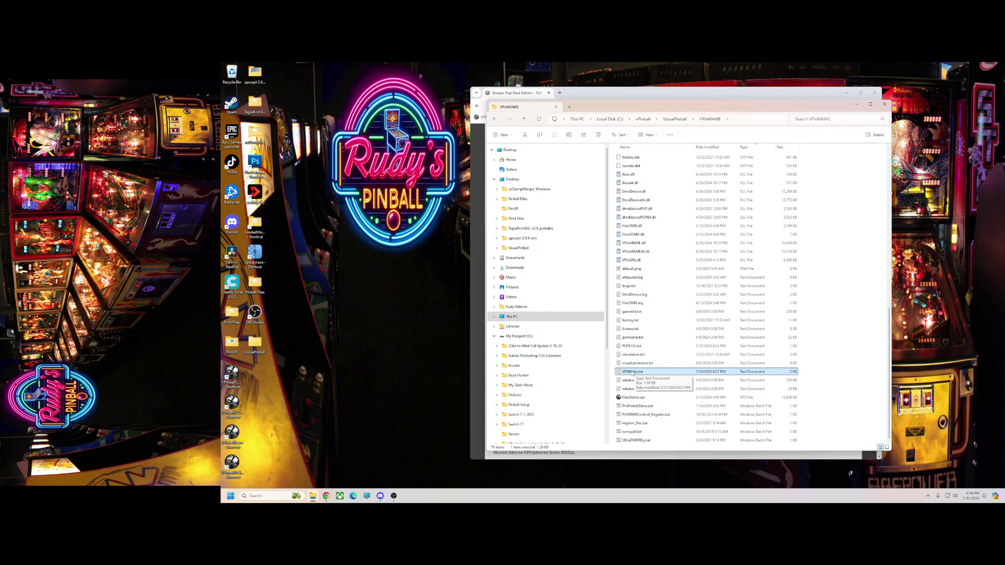
{"action": "right_click", "coordinate": [816, 379]}
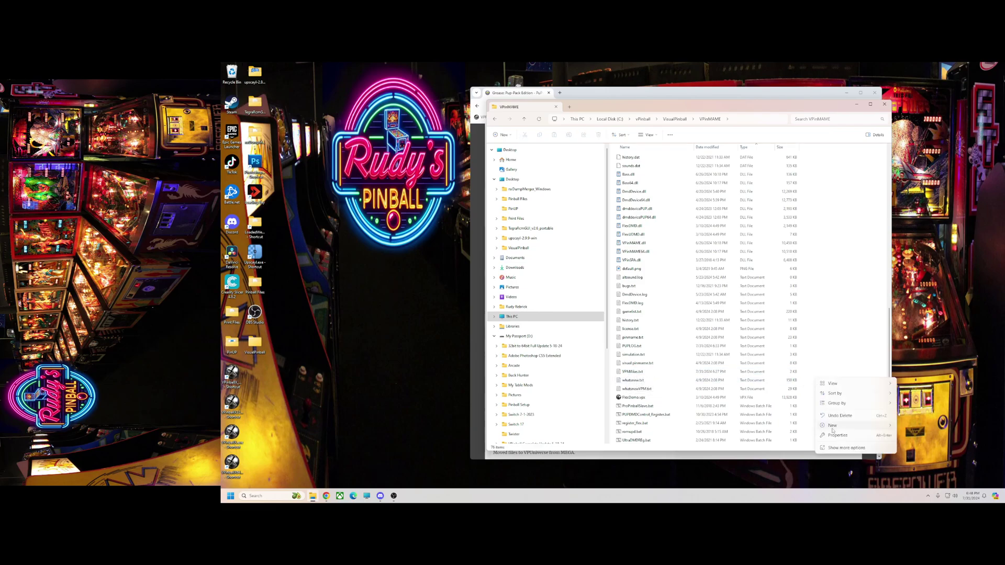
{"action": "left_click", "coordinate": [834, 448]}
{"action": "mouse_move", "coordinate": [833, 445]}
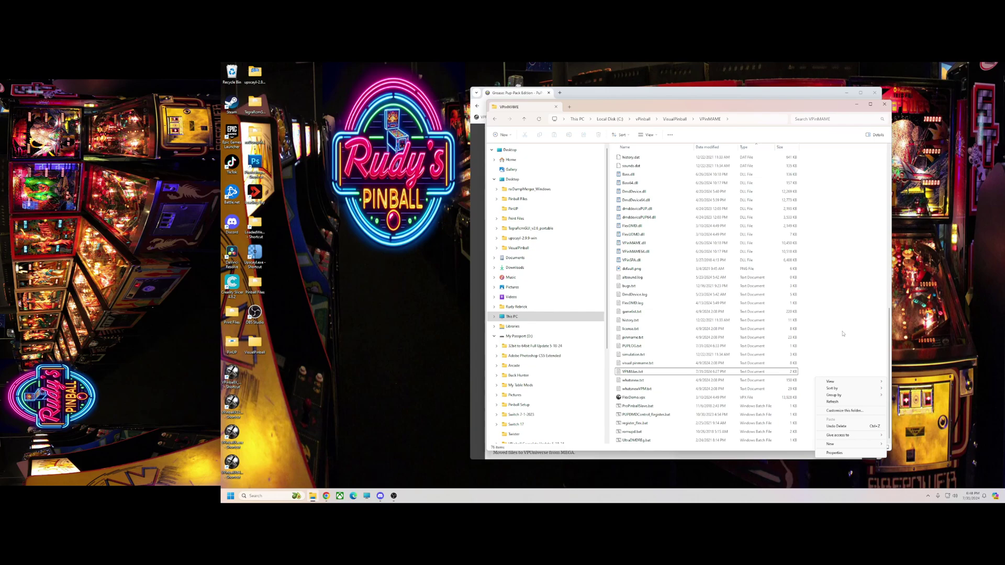
Open VPMAlias.txt in Notepad, paste grease,elvis over its first line, then close it.
{"action": "left_click", "coordinate": [843, 334]}
{"action": "double_click", "coordinate": [632, 372]}
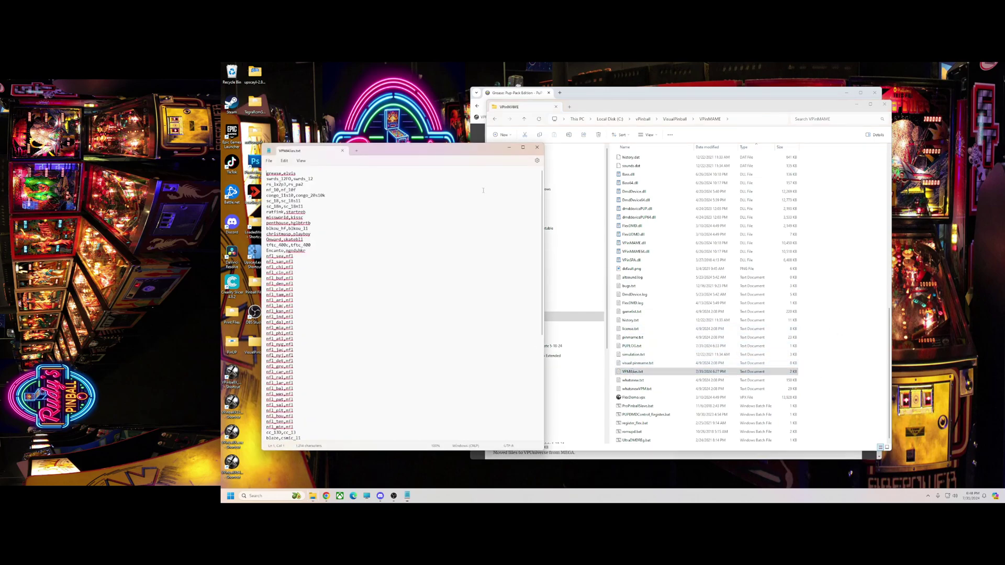
{"action": "left_click_drag", "start_coordinate": [398, 151], "coordinate": [701, 167]}
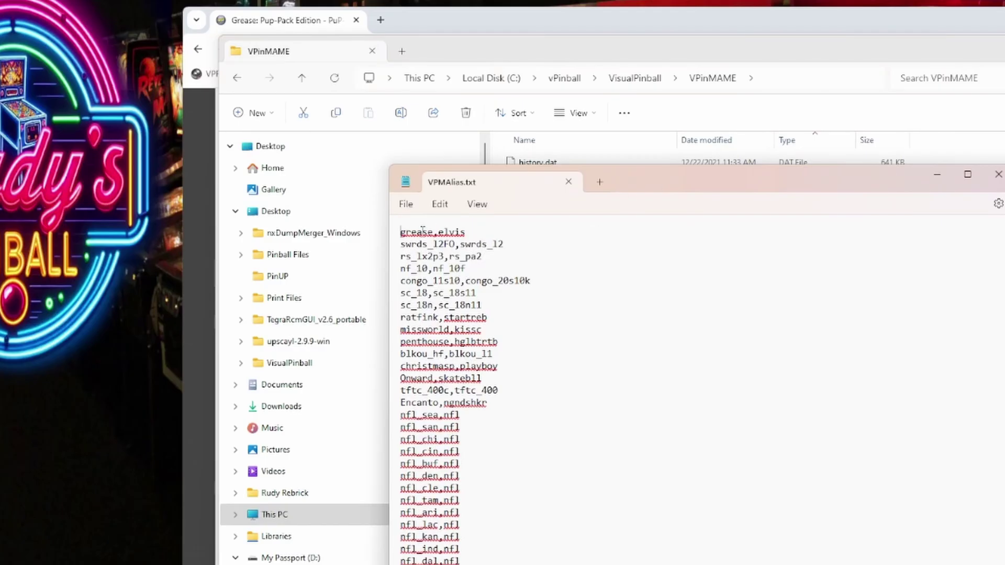
{"action": "left_click_drag", "start_coordinate": [466, 232], "coordinate": [390, 238]}
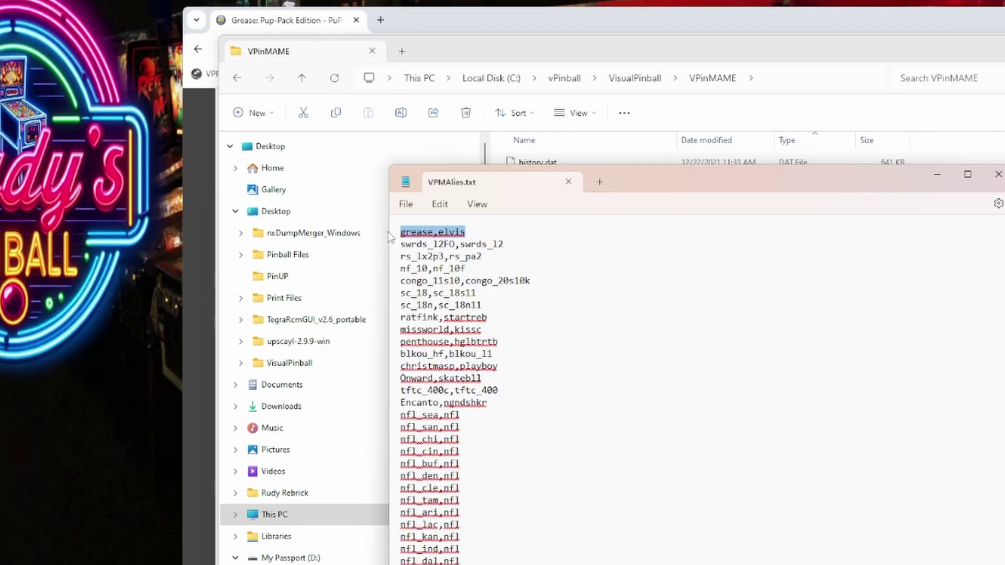
{"action": "right_click", "coordinate": [424, 235]}
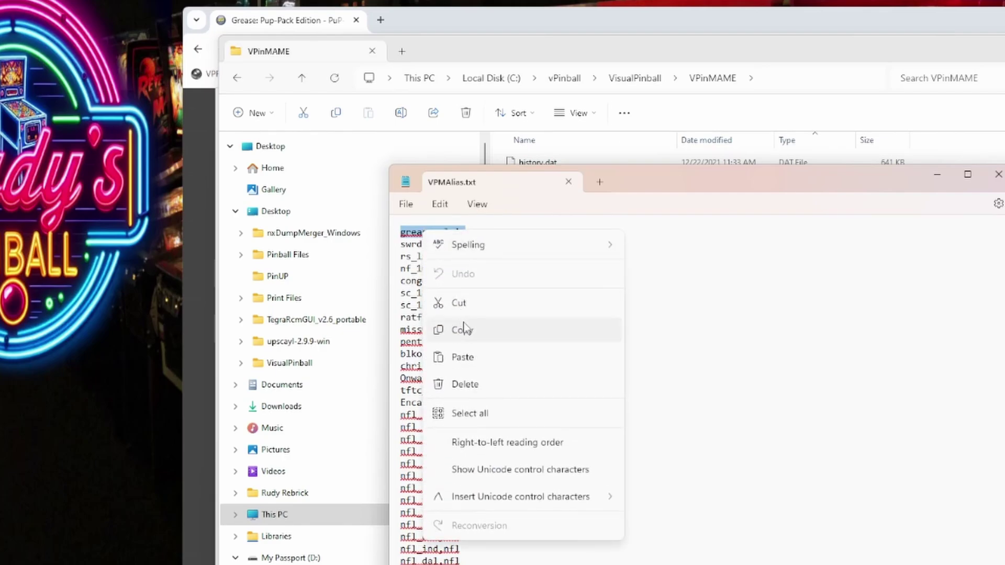
{"action": "left_click", "coordinate": [461, 356]}
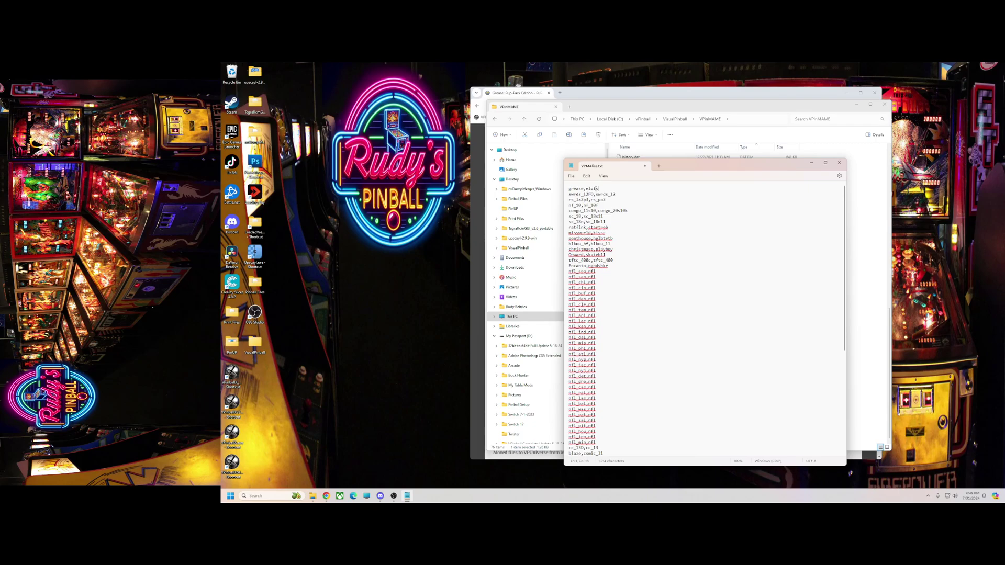
{"action": "left_click_drag", "start_coordinate": [674, 167], "coordinate": [705, 165]}
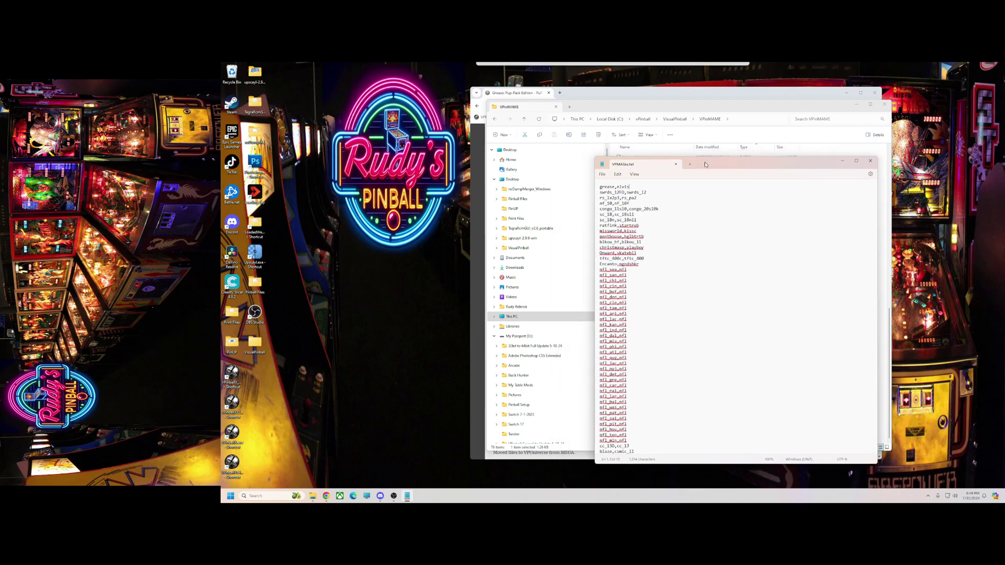
{"action": "left_click", "coordinate": [868, 165]}
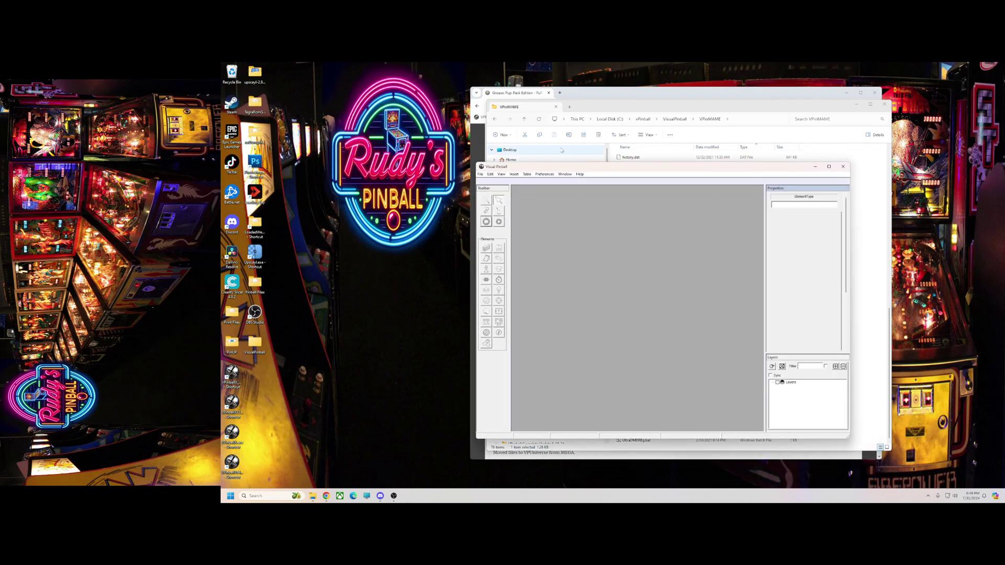
Open the recent Grease (Original 2023).vpx table from the File menu and play it.
{"action": "left_click", "coordinate": [480, 173]}
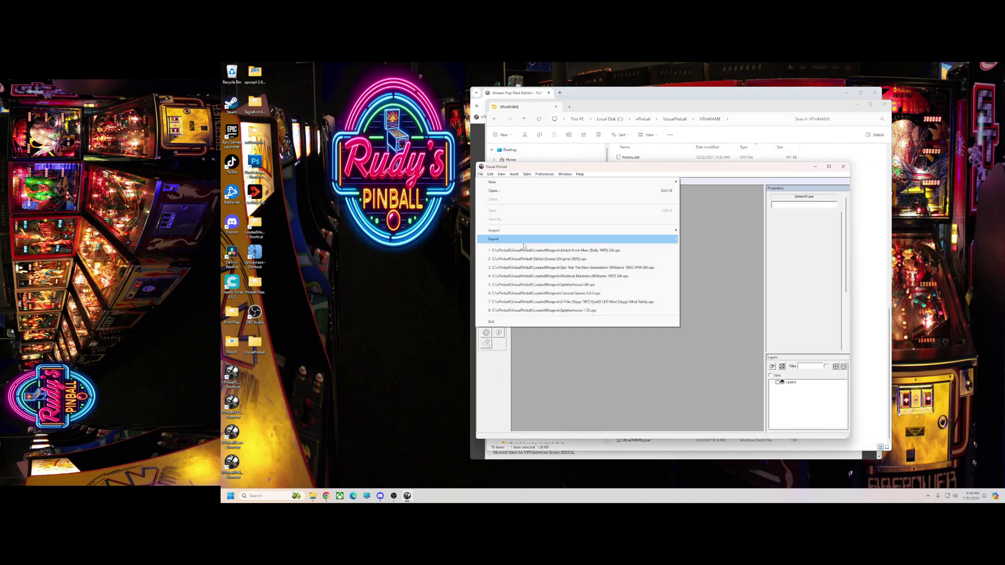
{"action": "left_click", "coordinate": [545, 259]}
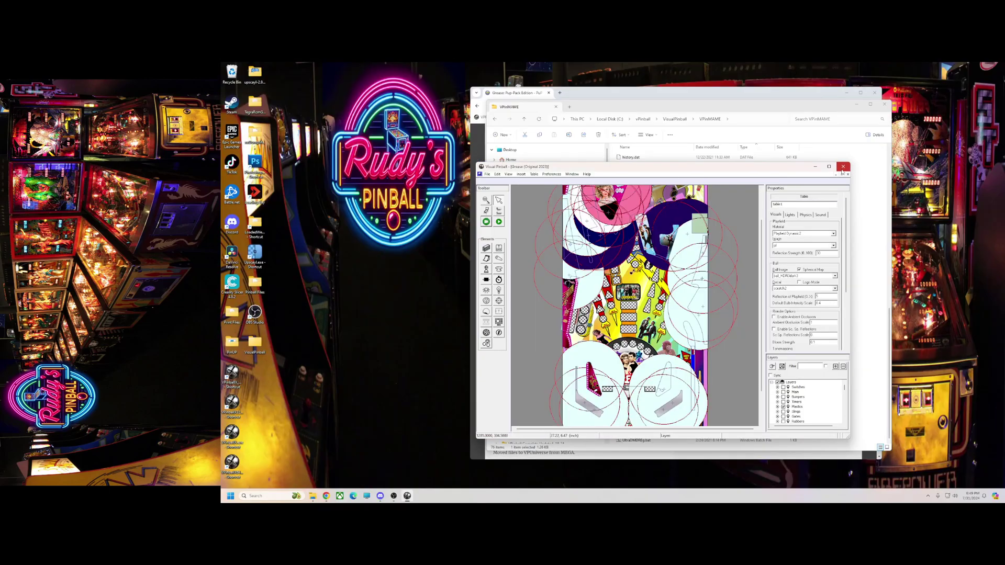
Close the Visual Pinball editor, File Explorer and Chrome.
{"action": "left_click", "coordinate": [843, 168]}
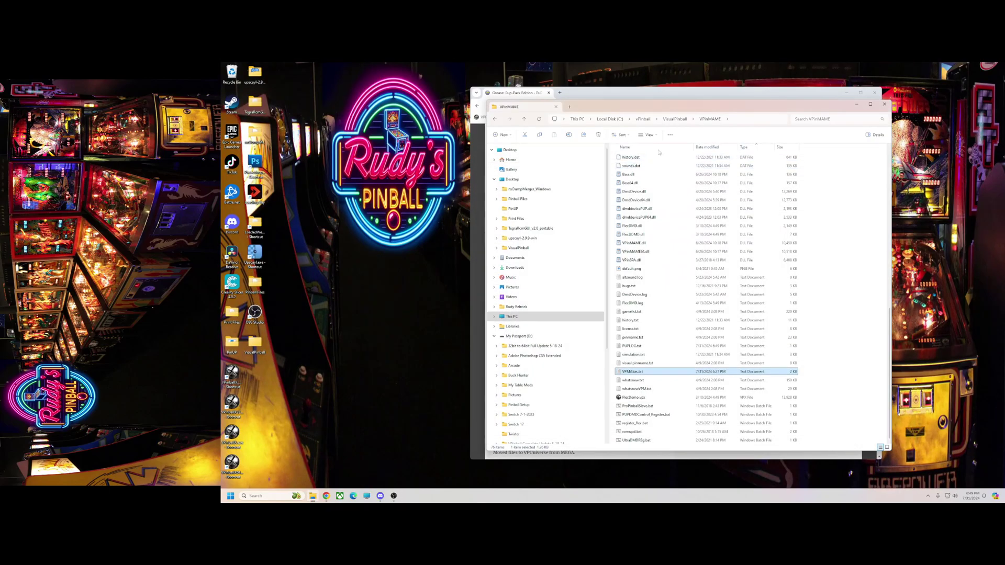
{"action": "left_click_drag", "start_coordinate": [674, 110], "coordinate": [632, 109]}
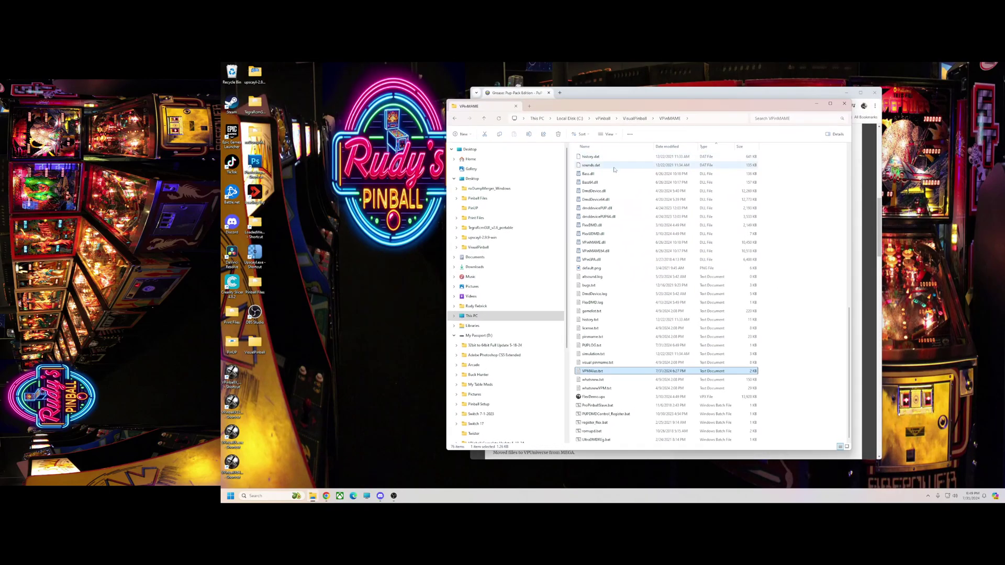
{"action": "left_click", "coordinate": [845, 103]}
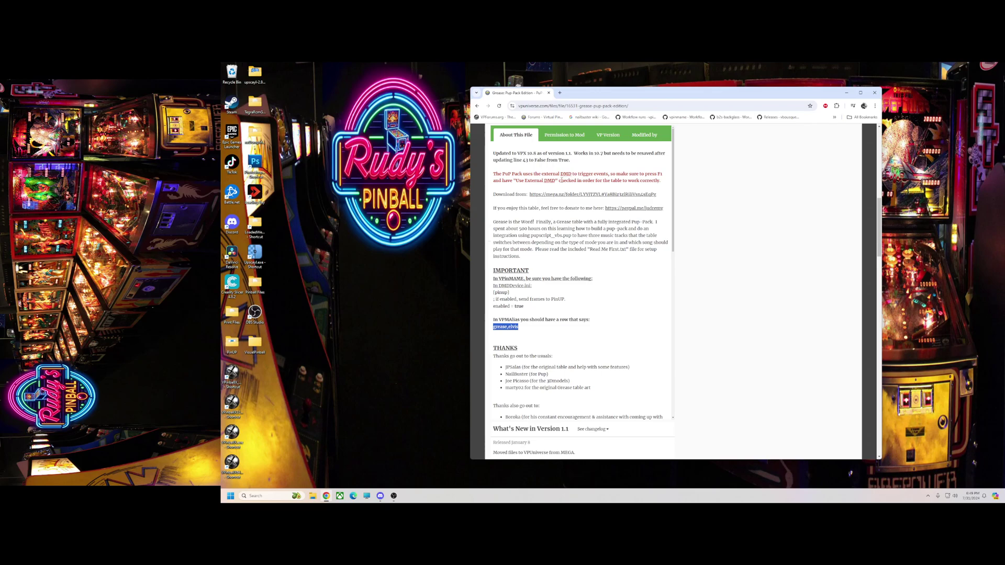
{"action": "left_click", "coordinate": [874, 92]}
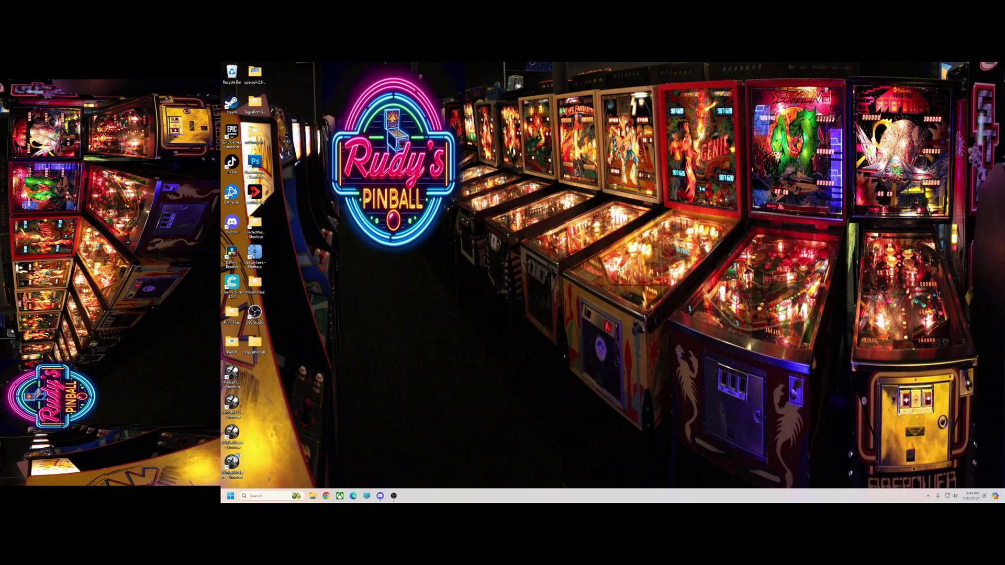
Load the recent Attack from Mars (Bally 1995).vpx table and return to its editor.
{"action": "key", "text": "alt+f"}
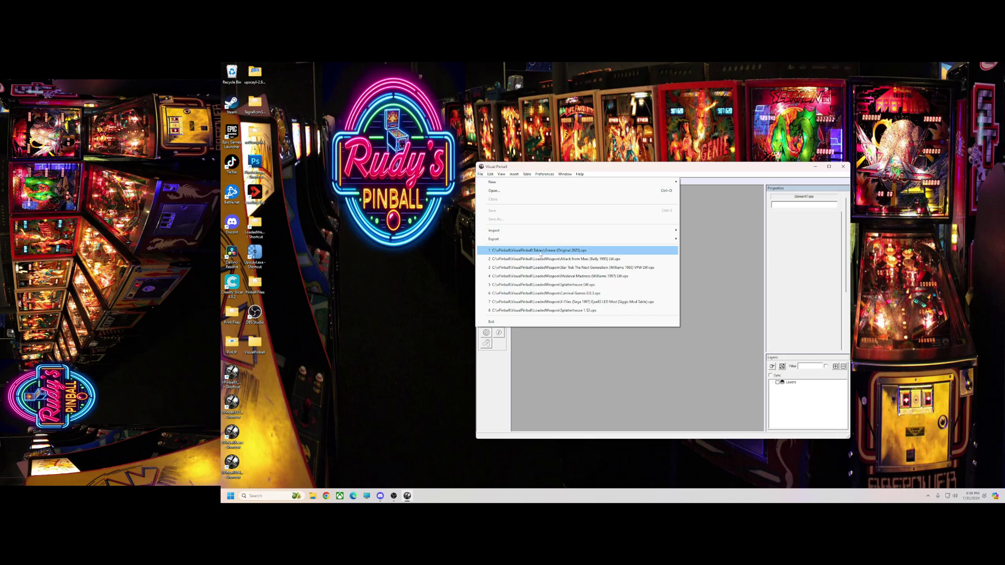
{"action": "left_click", "coordinate": [549, 260]}
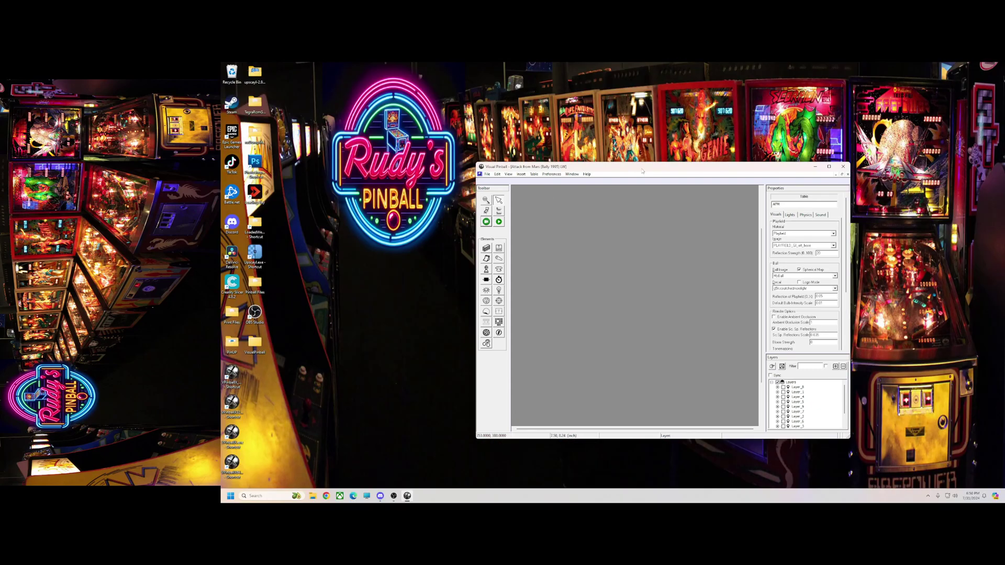
{"action": "left_click_drag", "start_coordinate": [643, 170], "coordinate": [624, 139]}
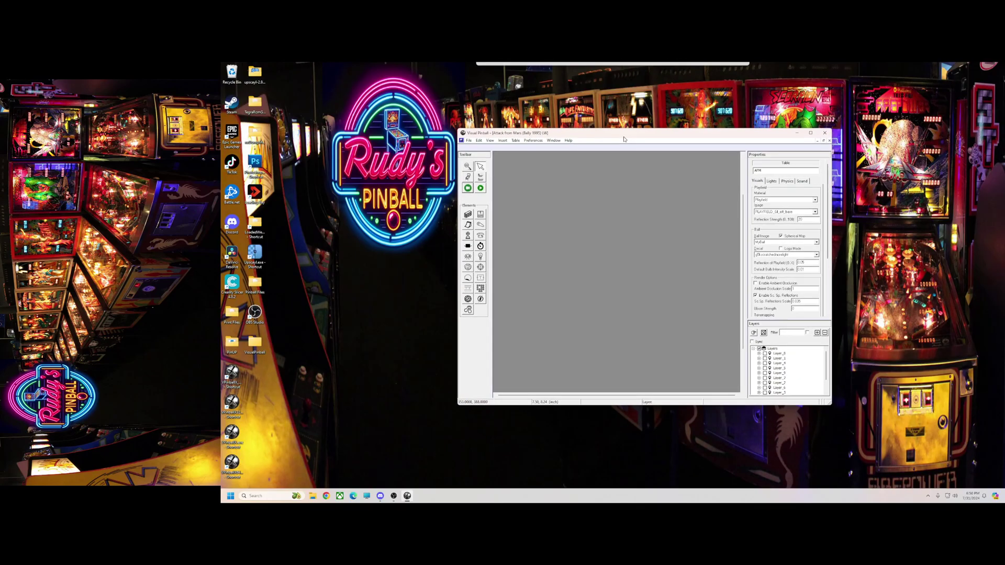
Close Visual Pinball and browse to C:\vPinball\VisualPinball\LoadedWeapon.
{"action": "left_click", "coordinate": [825, 134]}
{"action": "left_click", "coordinate": [366, 497]}
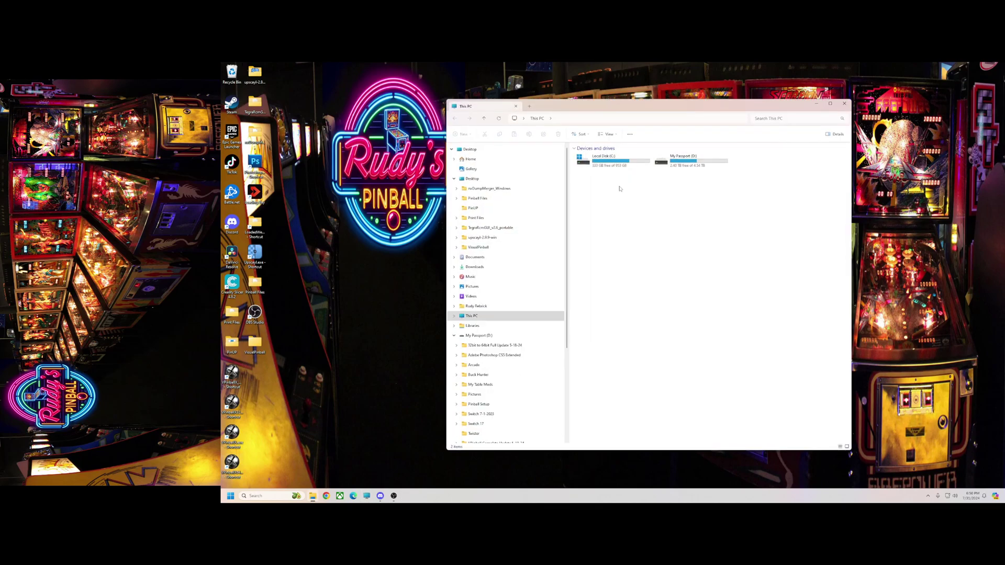
{"action": "double_click", "coordinate": [597, 160]}
{"action": "double_click", "coordinate": [594, 181]}
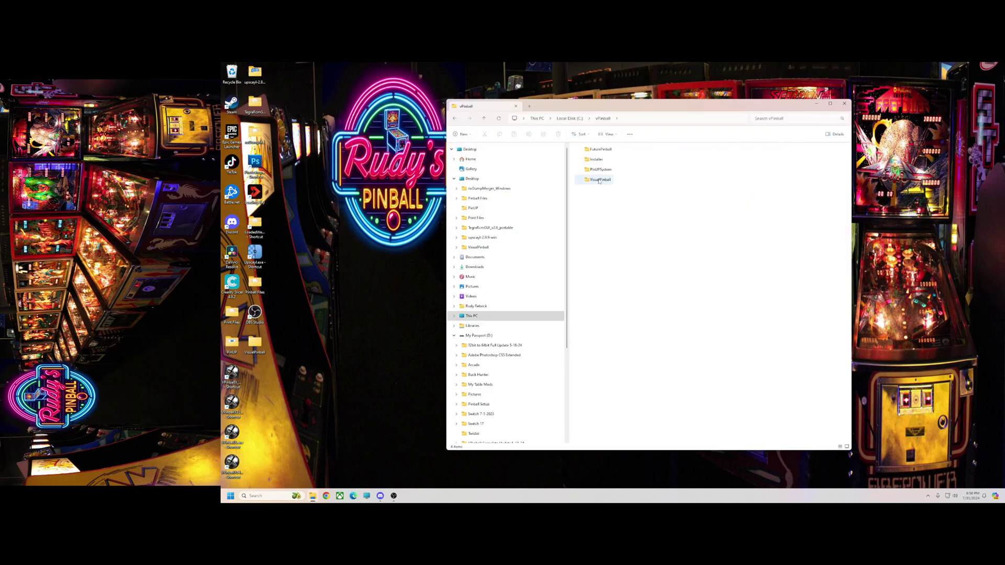
{"action": "double_click", "coordinate": [594, 180]}
{"action": "double_click", "coordinate": [596, 181]}
{"action": "scroll", "coordinate": [630, 237], "scroll_direction": "down", "scroll_amount": 2}
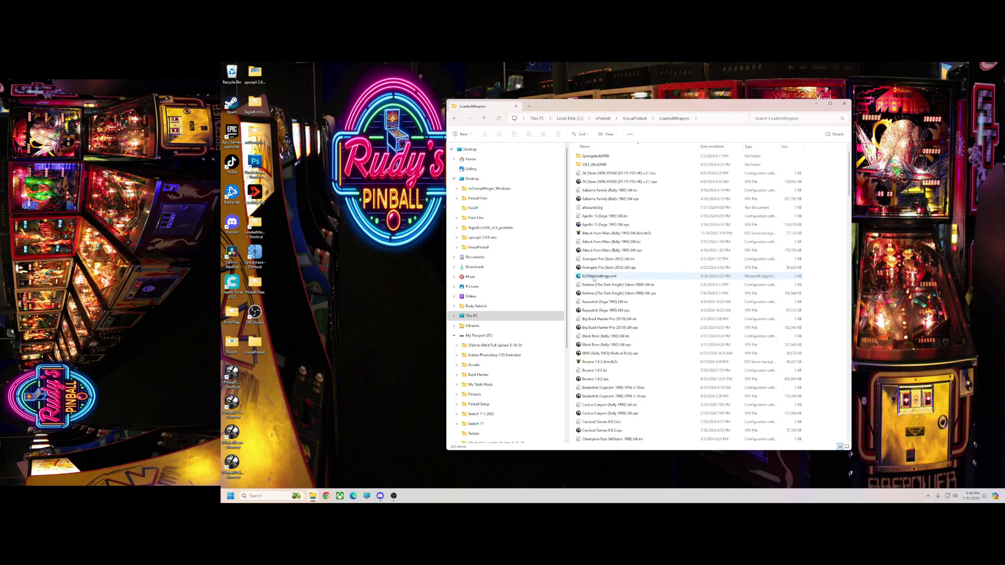
Duplicate the Attack from Mars LW .vpx and .ini files in the same folder.
{"action": "left_click", "coordinate": [595, 226]}
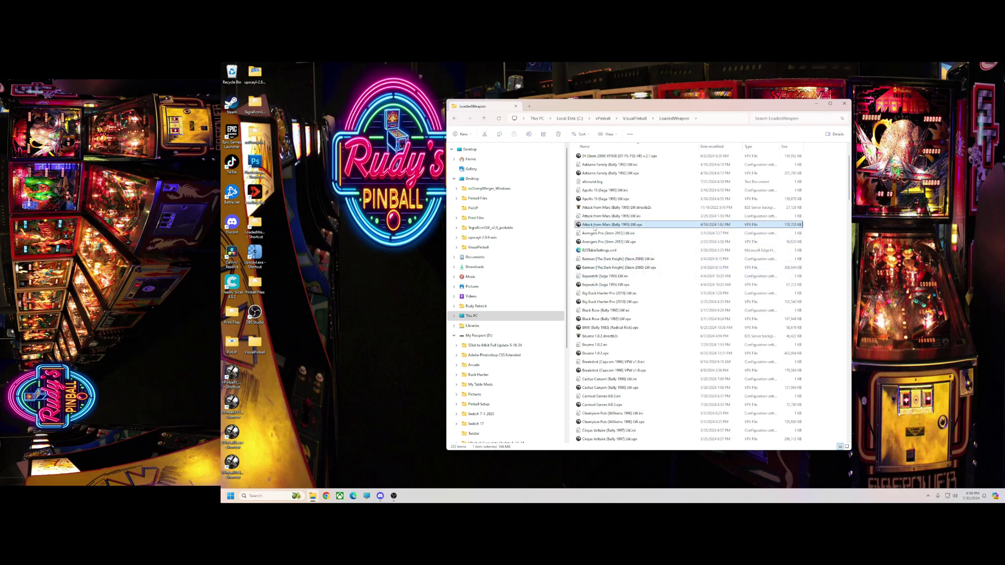
{"action": "left_click", "coordinate": [621, 218]}
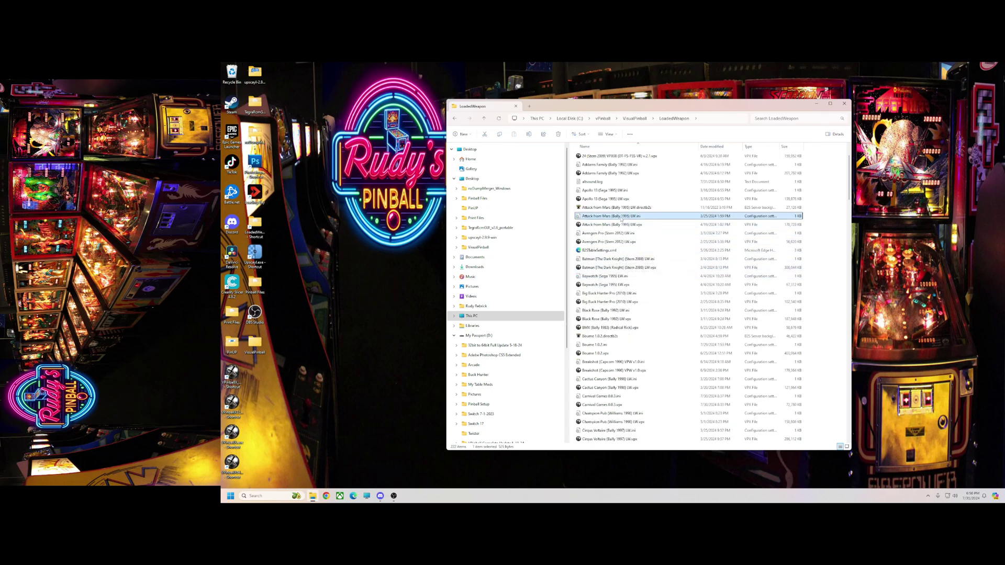
{"action": "left_click", "coordinate": [622, 225], "text": "ctrl"}
{"action": "mouse_move", "coordinate": [631, 226]}
{"action": "left_mouse_down"}
{"action": "mouse_move", "coordinate": [649, 214]}
{"action": "mouse_move", "coordinate": [684, 247]}
{"action": "left_mouse_up"}
{"action": "left_click", "coordinate": [688, 250]}
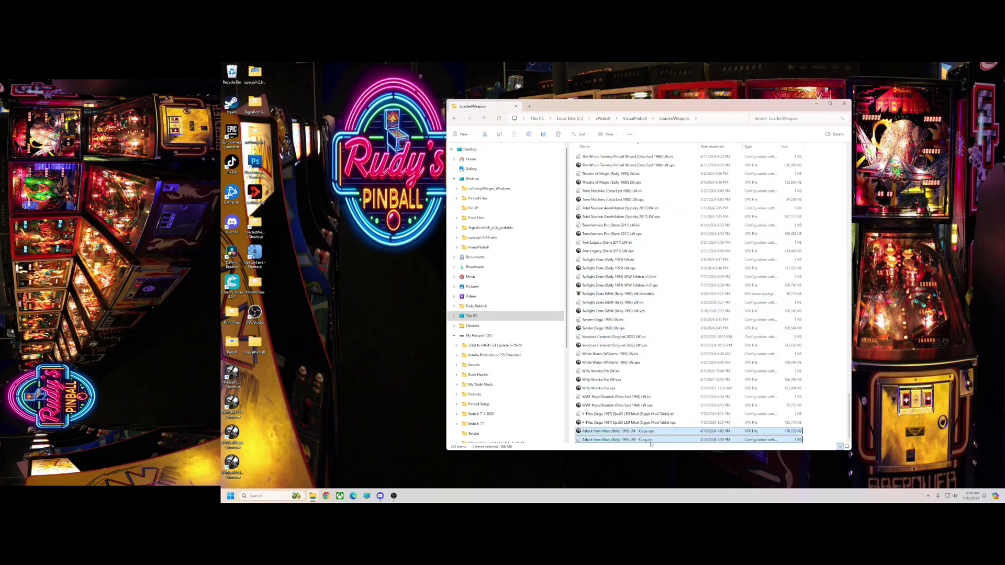
Rename the copies to 'Attack from Mars (Bally 1995) LW PuP' and select the original LW .vpx.
{"action": "right_click", "coordinate": [649, 443]}
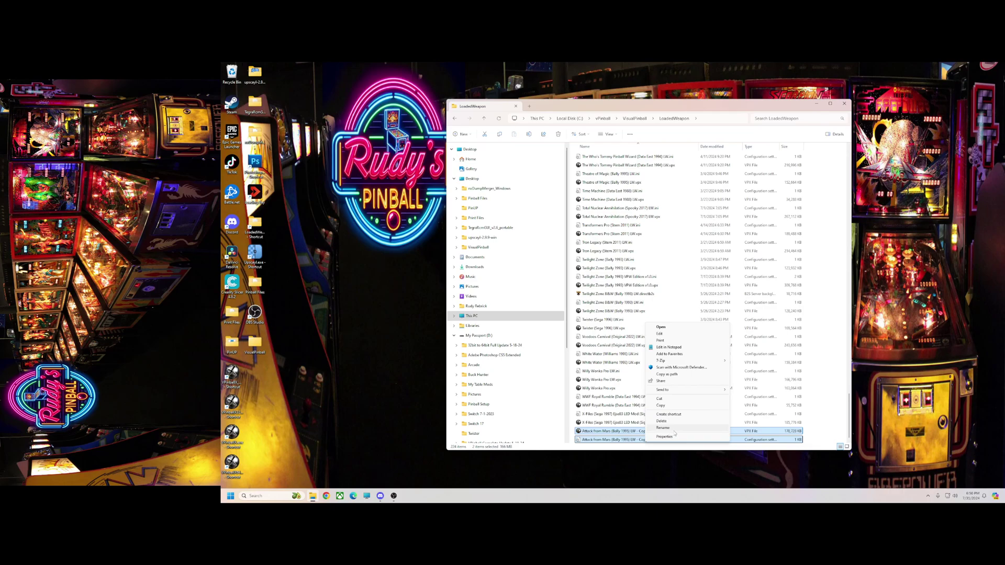
{"action": "left_click", "coordinate": [662, 427]}
{"action": "left_click", "coordinate": [647, 440]}
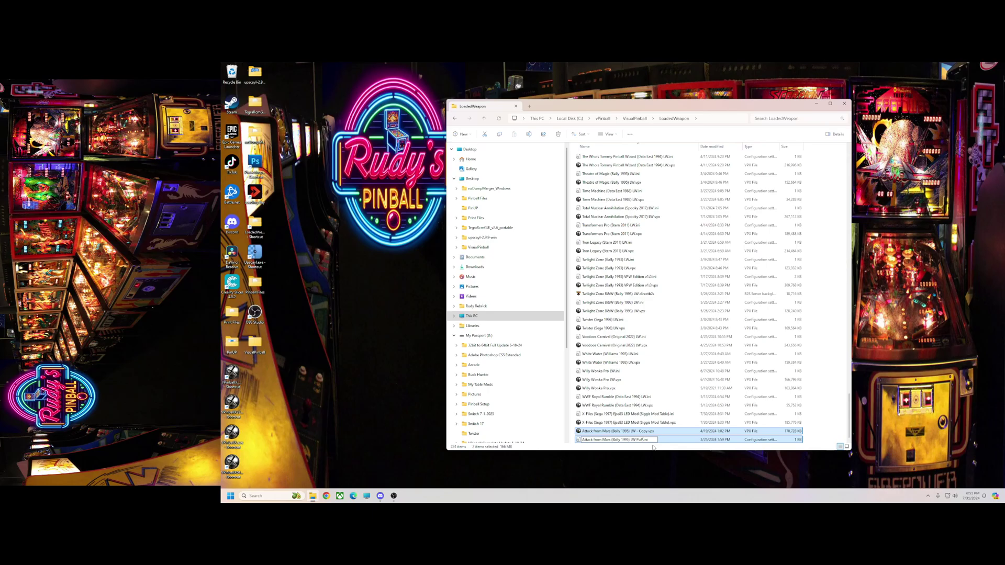
{"action": "key", "text": "Return"}
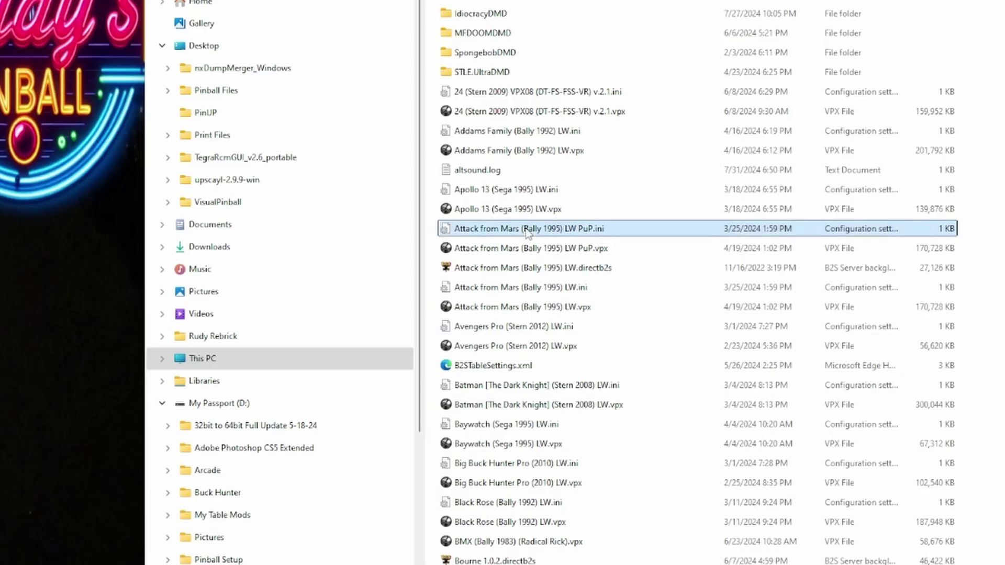
{"action": "left_click", "coordinate": [494, 251], "text": "ctrl"}
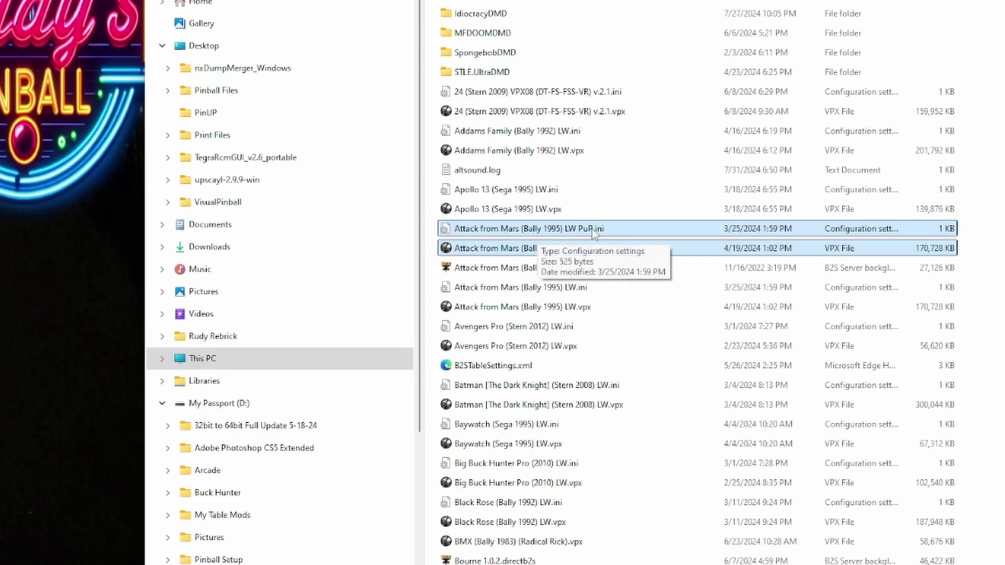
{"action": "left_click", "coordinate": [574, 249]}
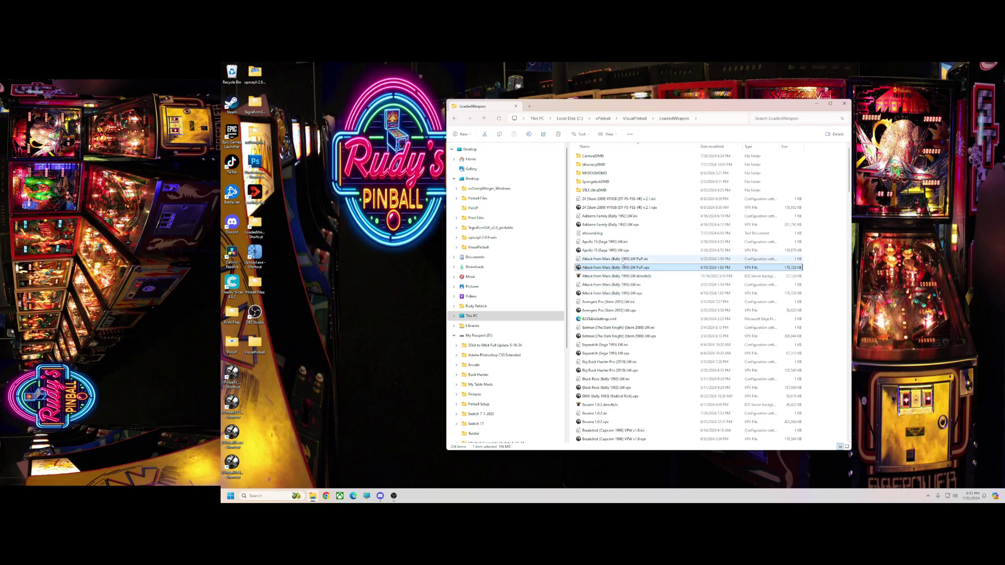
{"action": "left_click", "coordinate": [595, 293]}
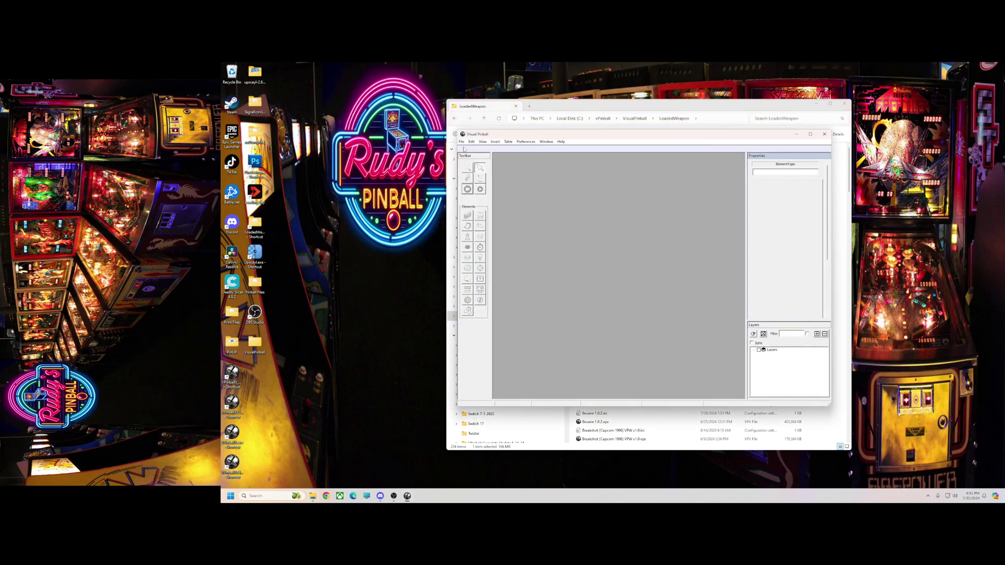
Reopen Attack from Mars from the recent list and find GameName in its script.
{"action": "left_click", "coordinate": [462, 142]}
{"action": "left_click", "coordinate": [543, 218]}
{"action": "left_click", "coordinate": [482, 179]}
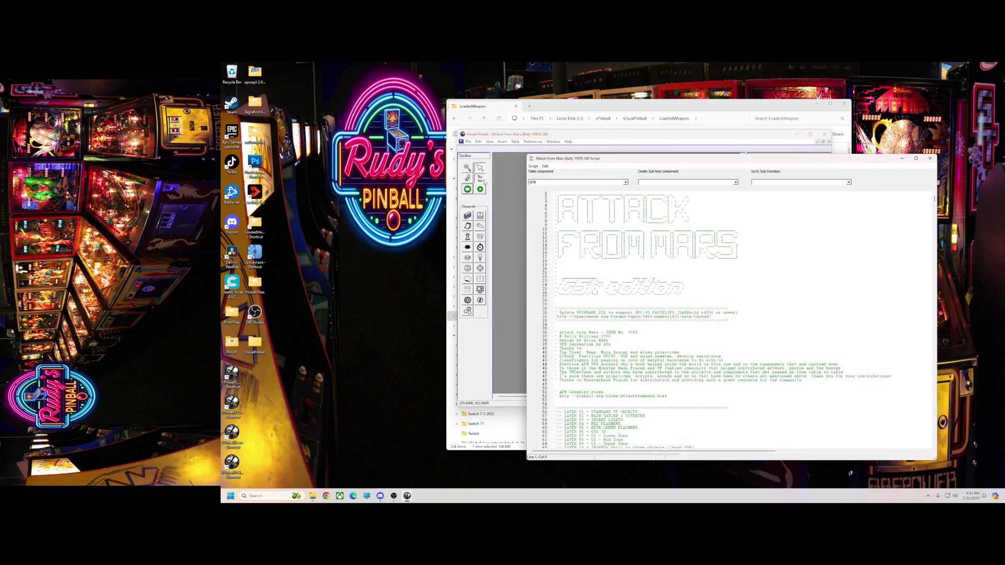
{"action": "left_click_drag", "start_coordinate": [660, 159], "coordinate": [534, 93]}
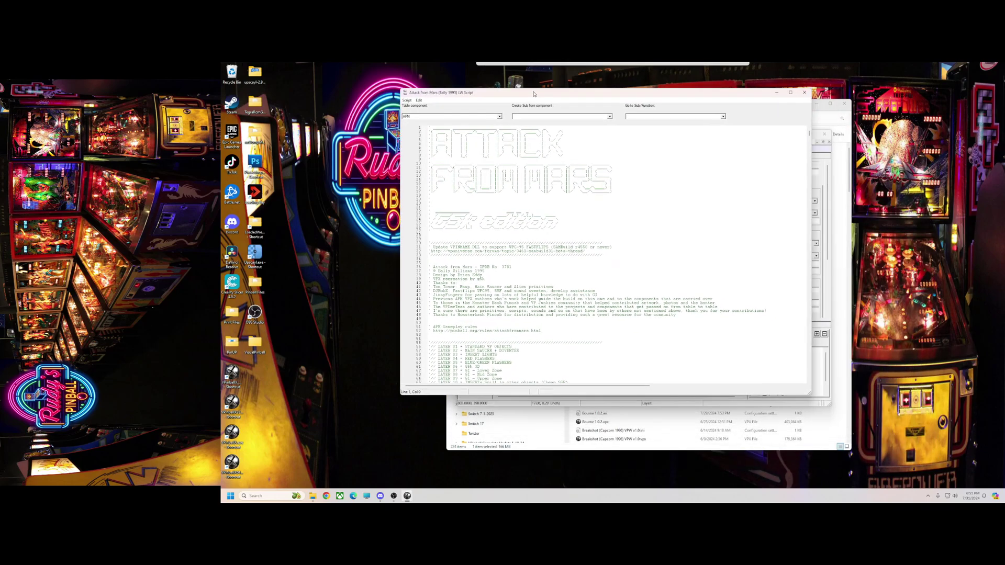
{"action": "left_click", "coordinate": [419, 100]}
{"action": "left_click", "coordinate": [430, 140]}
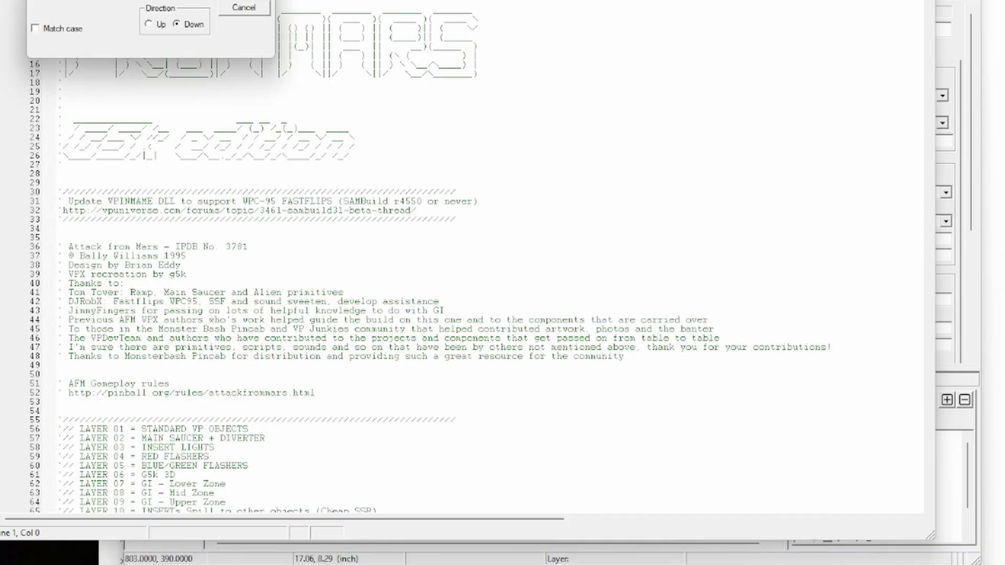
{"action": "key", "text": "Return"}
{"action": "left_click", "coordinate": [209, 216]}
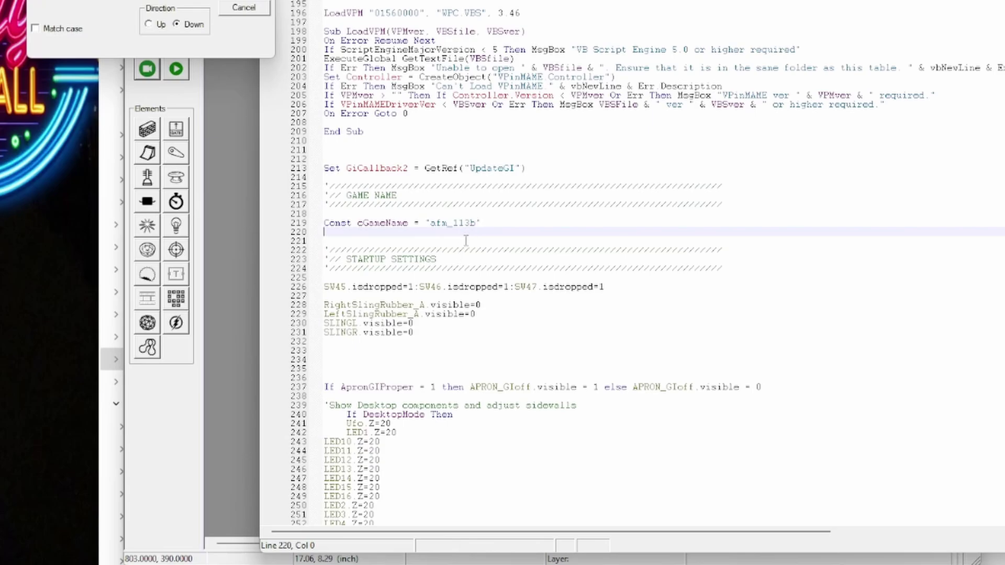
Copy afm_113b, append 'b' to make afm_113bb, and close the Find box.
{"action": "mouse_move", "coordinate": [475, 222]}
{"action": "left_mouse_down"}
{"action": "mouse_move", "coordinate": [430, 225]}
{"action": "mouse_move", "coordinate": [444, 231]}
{"action": "left_mouse_up"}
{"action": "right_click", "coordinate": [444, 230]}
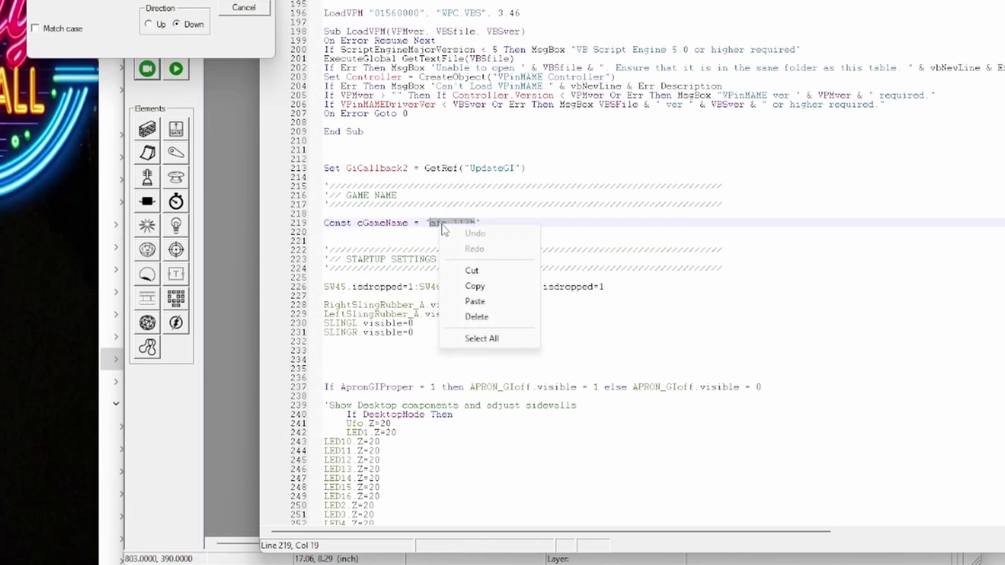
{"action": "left_click", "coordinate": [474, 286]}
{"action": "left_click", "coordinate": [476, 224]}
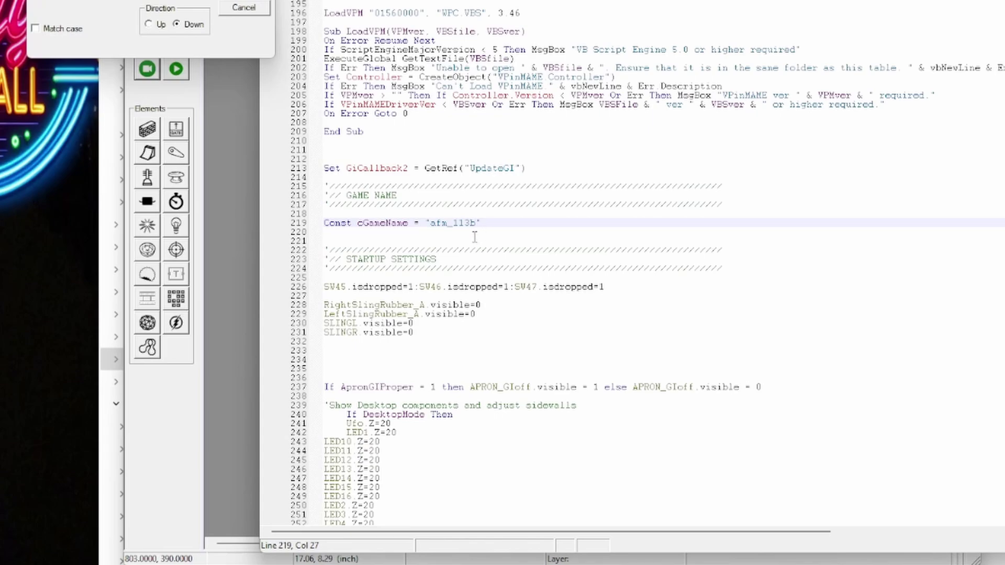
{"action": "type", "text": "b"}
{"action": "left_click_drag", "start_coordinate": [201, 0], "coordinate": [197, 18]}
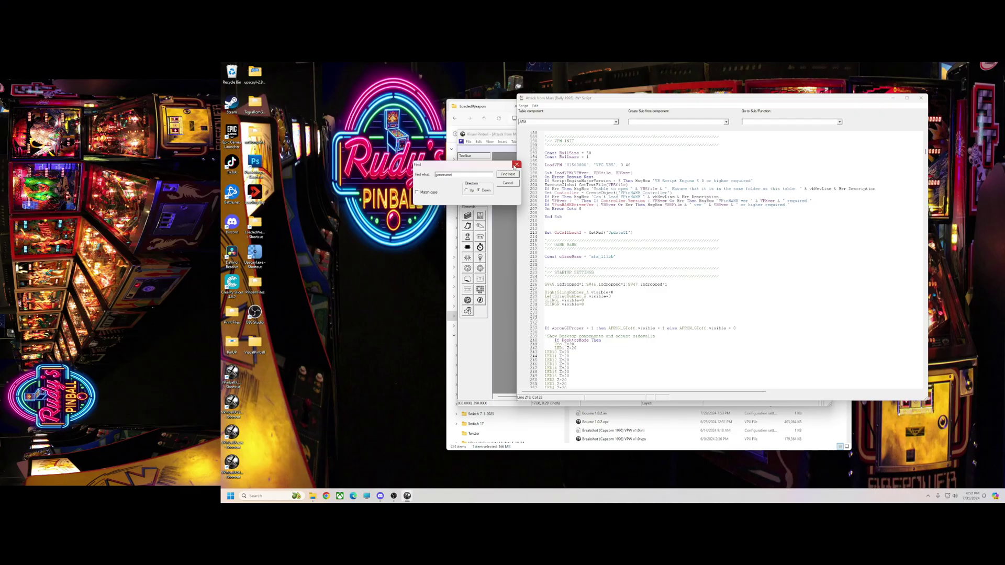
{"action": "left_click", "coordinate": [516, 165]}
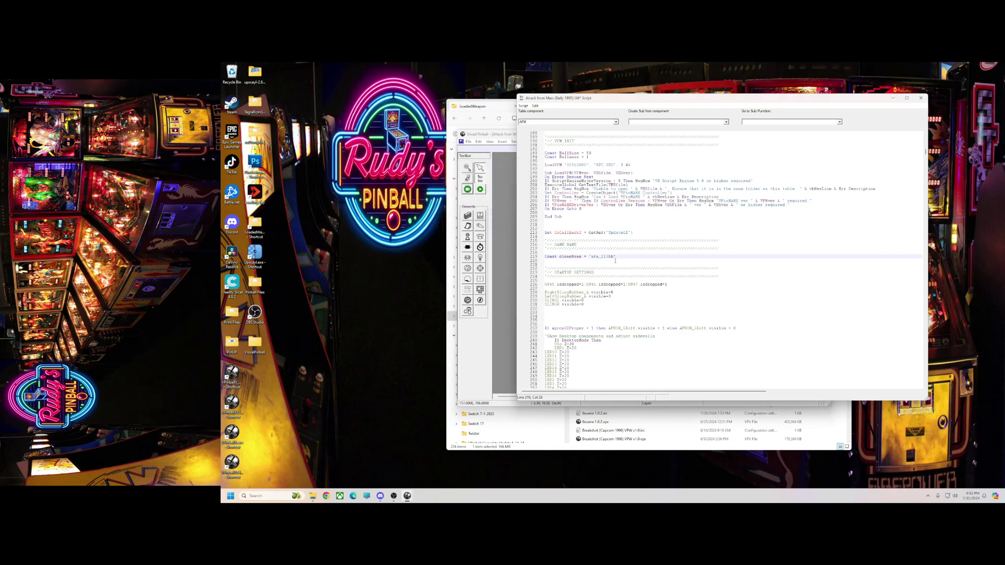
{"action": "left_click_drag", "start_coordinate": [722, 98], "coordinate": [448, 104]}
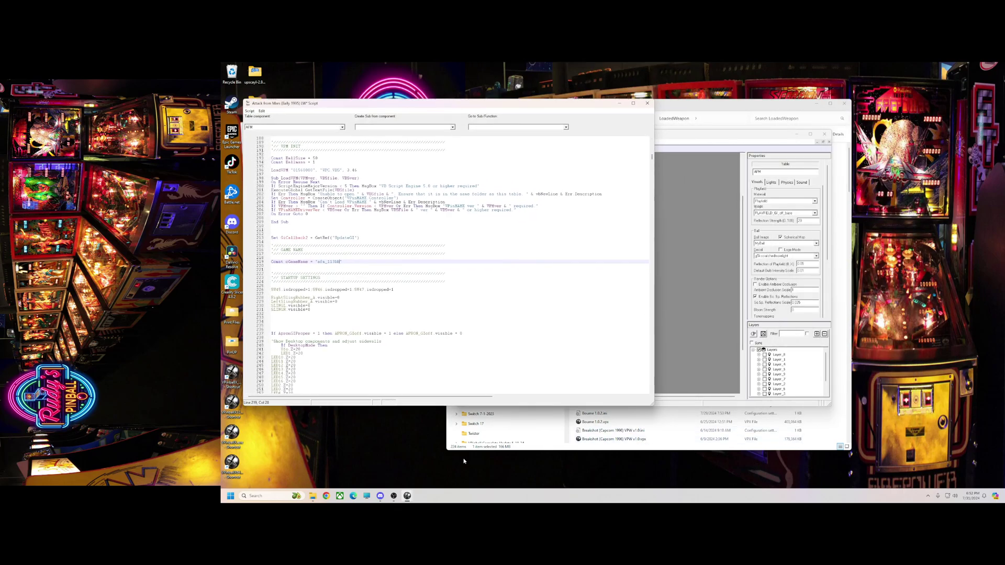
Bring File Explorer forward, open C:\vPinball\VisualPinball\VPinMAME and scroll to the bottom.
{"action": "left_click", "coordinate": [372, 497]}
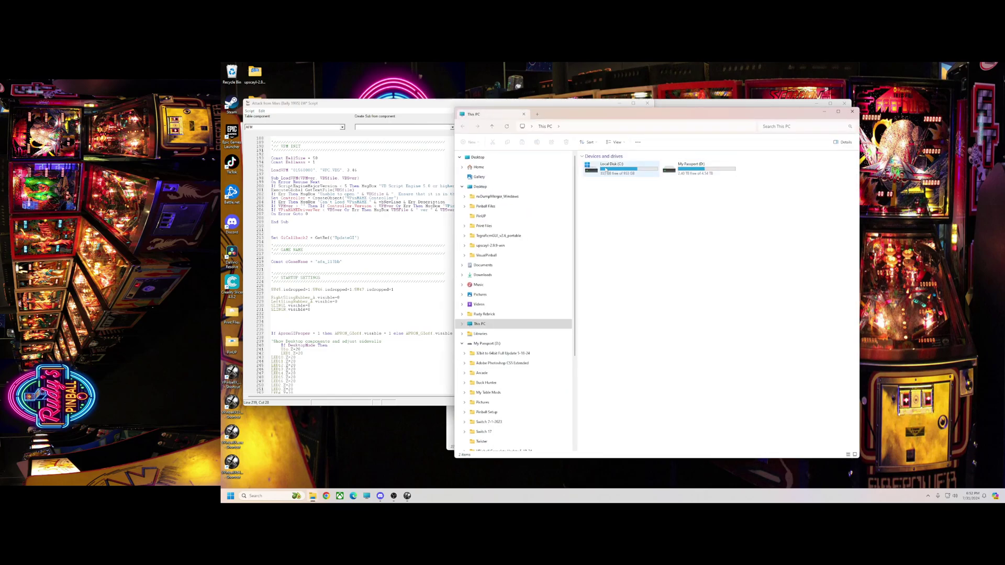
{"action": "double_click", "coordinate": [606, 170]}
{"action": "double_click", "coordinate": [632, 211]}
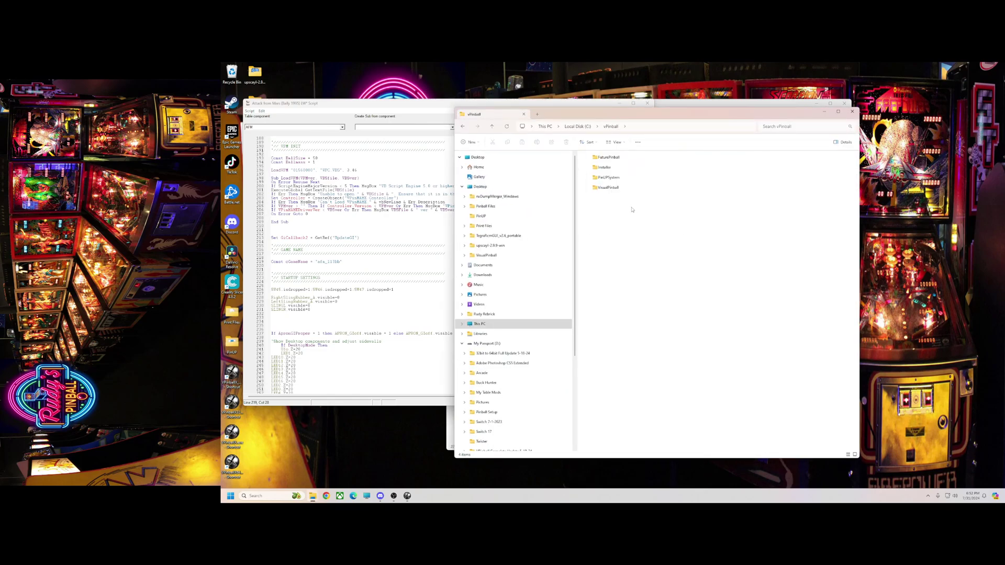
{"action": "double_click", "coordinate": [608, 187]}
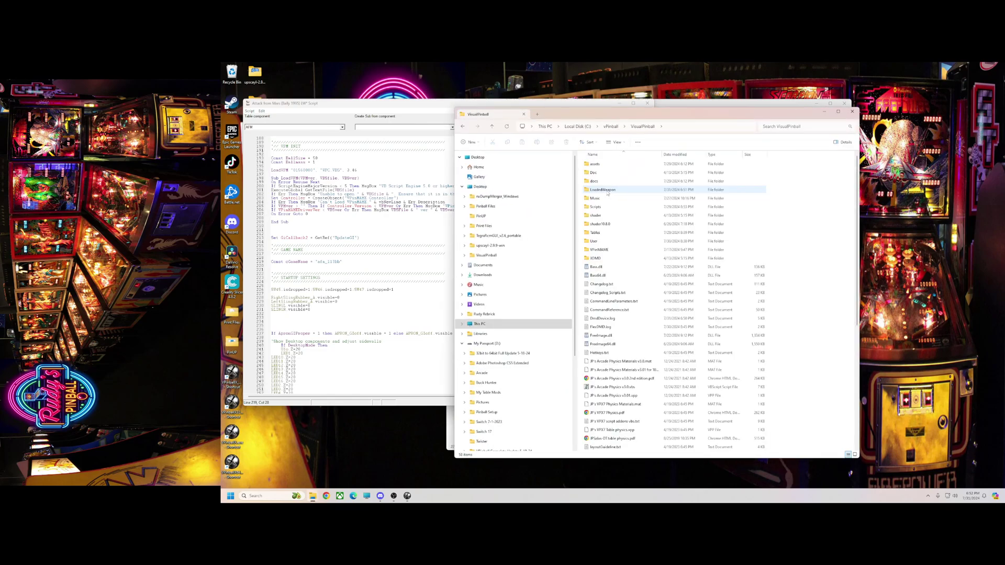
{"action": "double_click", "coordinate": [598, 250]}
{"action": "scroll", "coordinate": [847, 312], "scroll_direction": "down", "scroll_amount": 5}
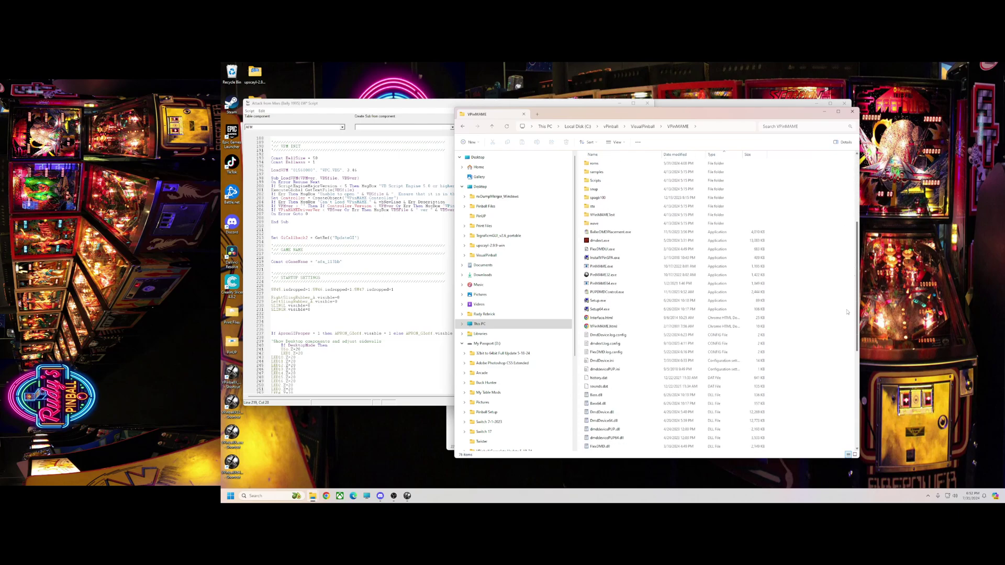
{"action": "scroll", "coordinate": [847, 312], "scroll_direction": "down", "scroll_amount": 5}
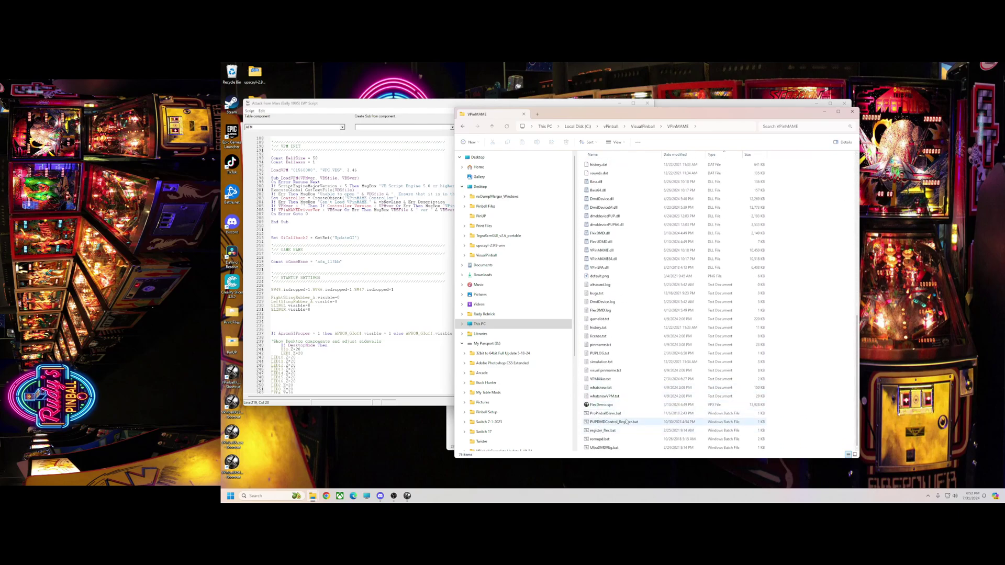
Open VPMAlias.txt and paste afm_113b on a new first line.
{"action": "double_click", "coordinate": [602, 379]}
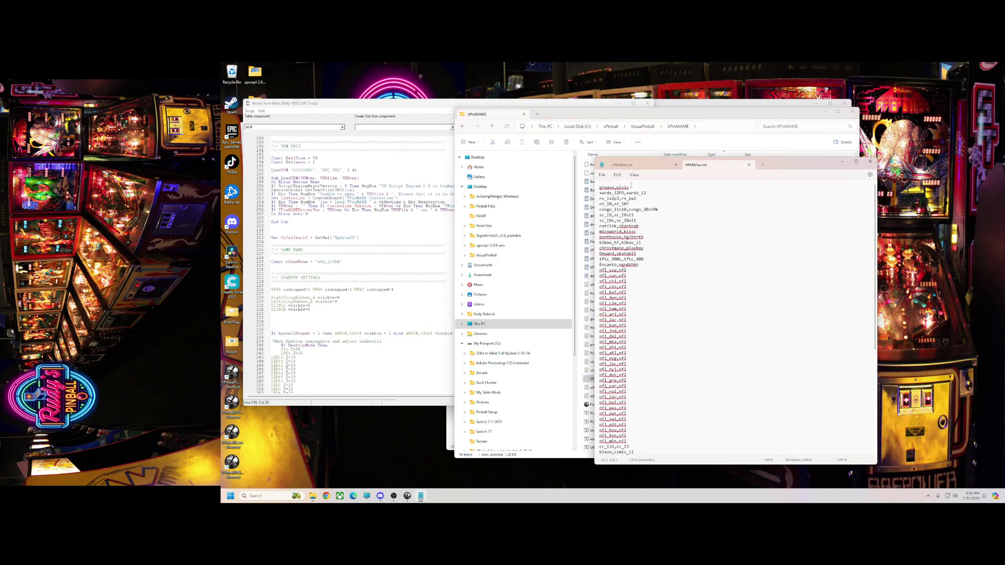
{"action": "key", "text": "Return"}
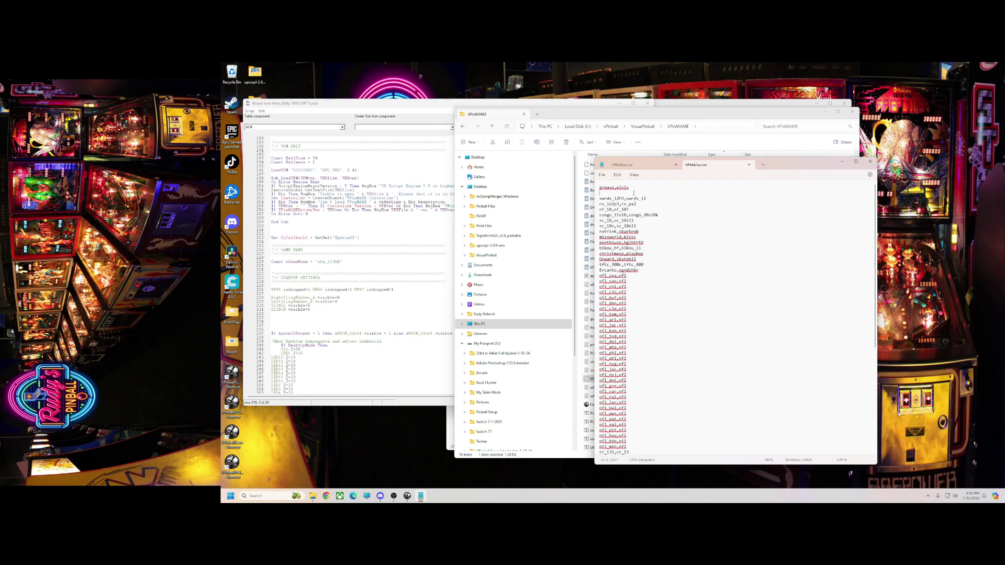
{"action": "key", "text": "BackSpace"}
{"action": "left_click", "coordinate": [599, 188]}
{"action": "key", "text": "Return"}
{"action": "right_click", "coordinate": [598, 189]}
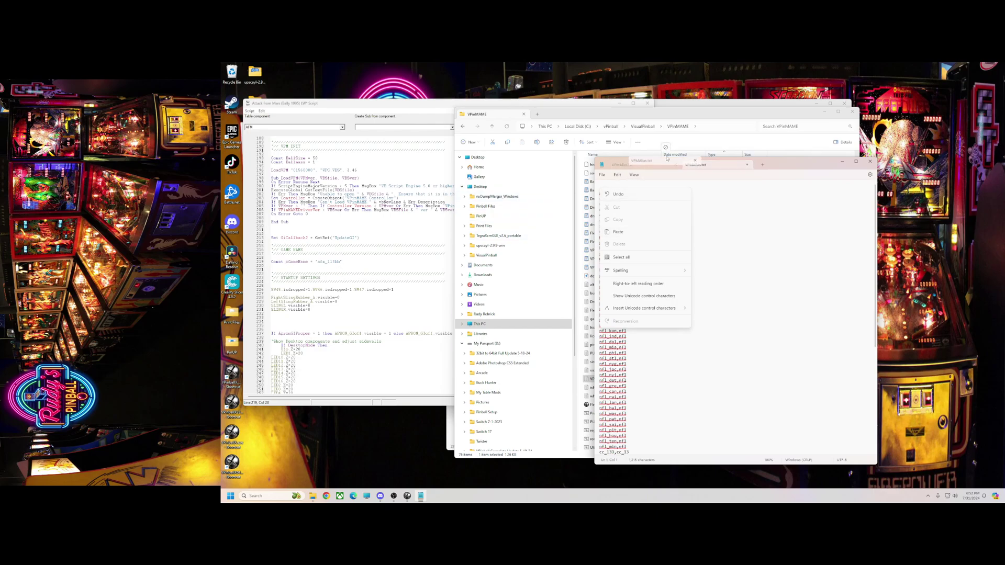
{"action": "left_click_drag", "start_coordinate": [667, 159], "coordinate": [665, 149]}
{"action": "left_click", "coordinate": [917, 147]}
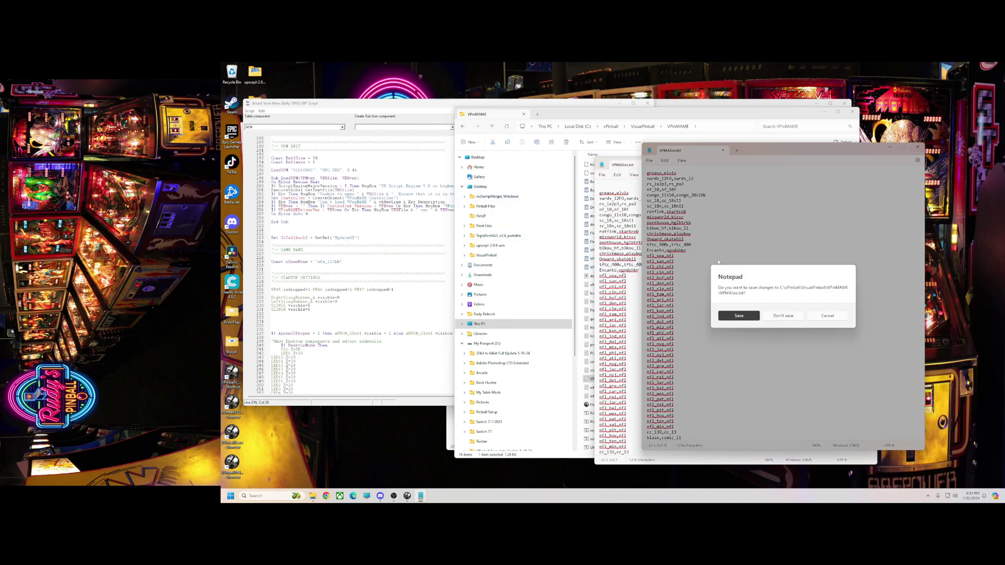
{"action": "left_click", "coordinate": [739, 316]}
{"action": "right_click", "coordinate": [605, 187]}
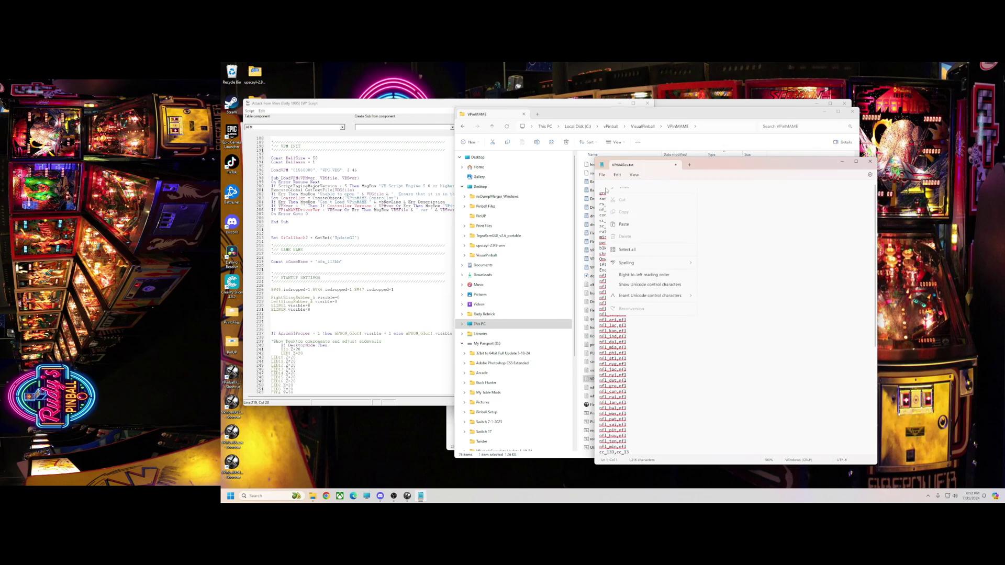
{"action": "left_click", "coordinate": [623, 234]}
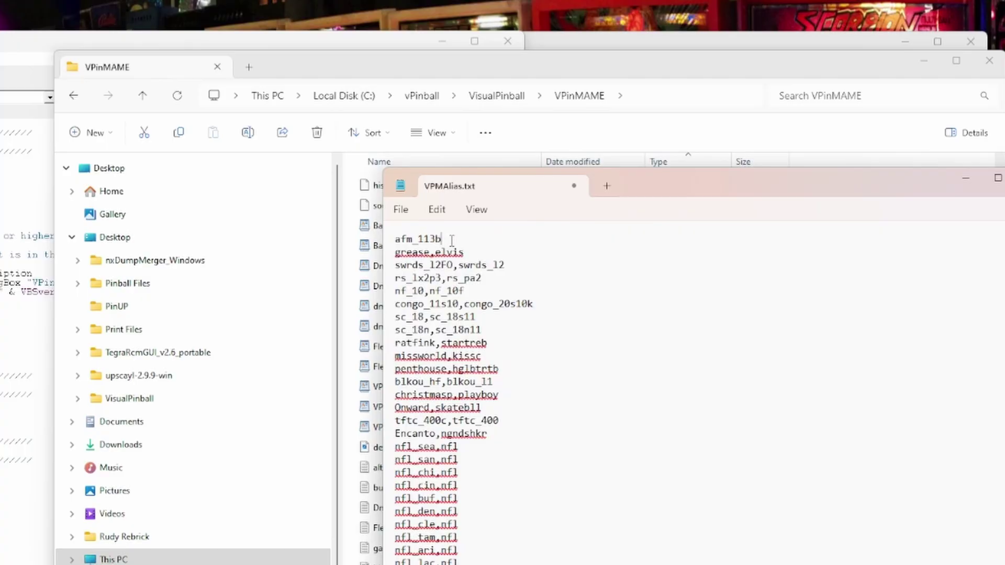
Complete the line as afm_113bb,afm_113b and save VPMAlias.txt when closing Notepad.
{"action": "type", "text": "b"}
{"action": "type", "text": ","}
{"action": "right_click", "coordinate": [455, 239]}
{"action": "left_click", "coordinate": [509, 352]}
{"action": "left_click_drag", "start_coordinate": [677, 187], "coordinate": [682, 192]}
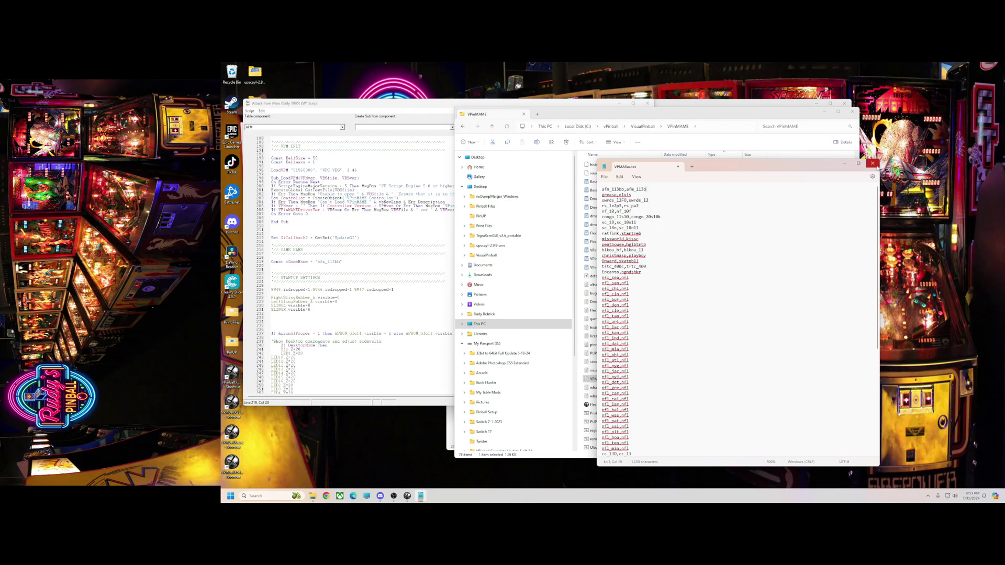
{"action": "left_click", "coordinate": [873, 163]}
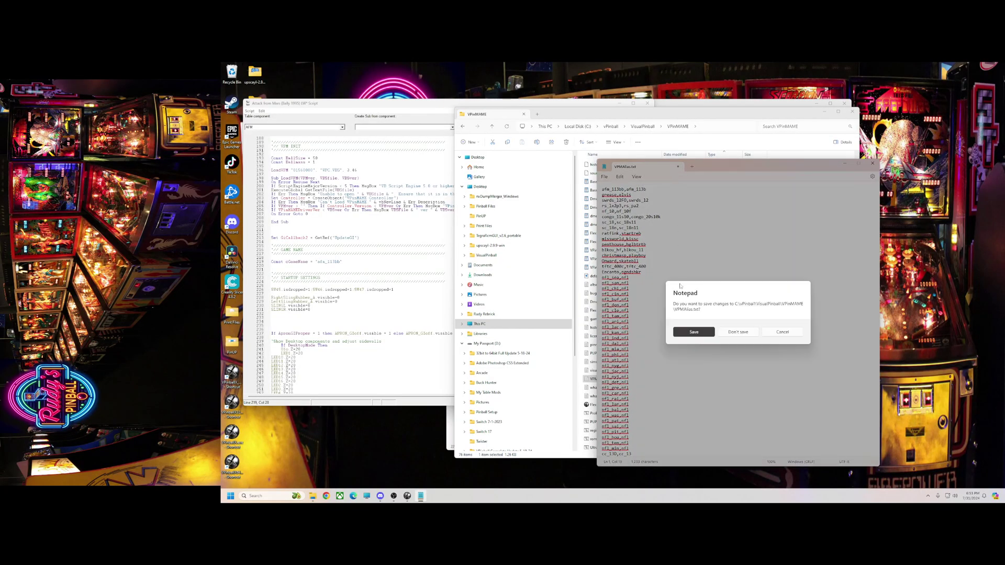
{"action": "left_click", "coordinate": [694, 332]}
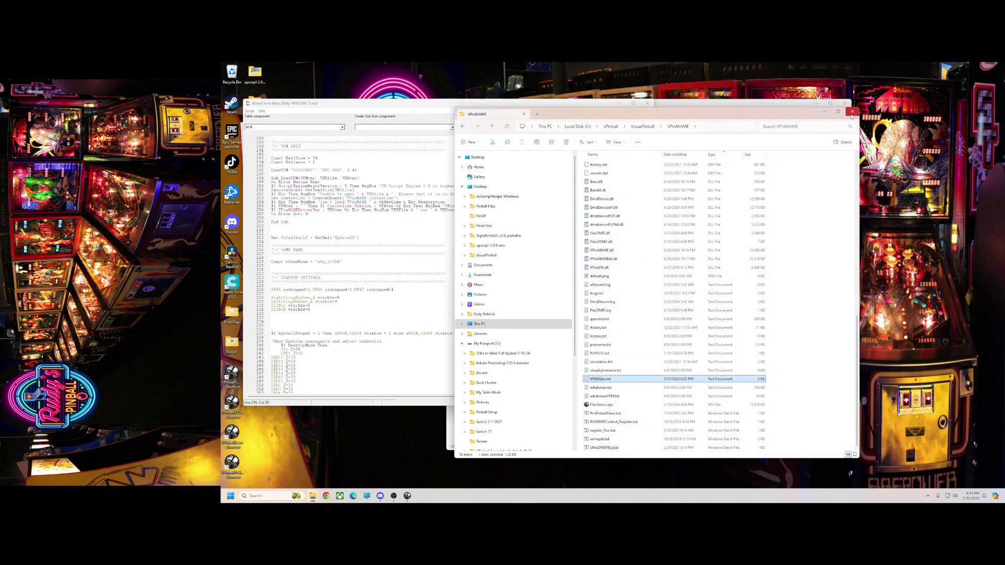
Close the script editor, save the Attack from Mars table, and relaunch Visual Pinball from its .vpx.
{"action": "left_click", "coordinate": [571, 140]}
{"action": "left_click_drag", "start_coordinate": [571, 103], "coordinate": [794, 111]}
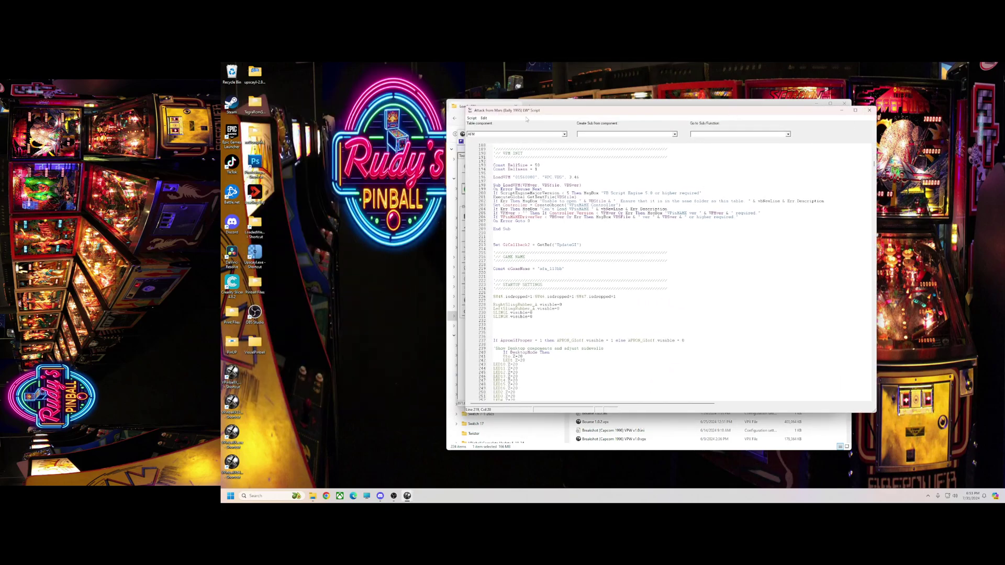
{"action": "left_click", "coordinate": [870, 110]}
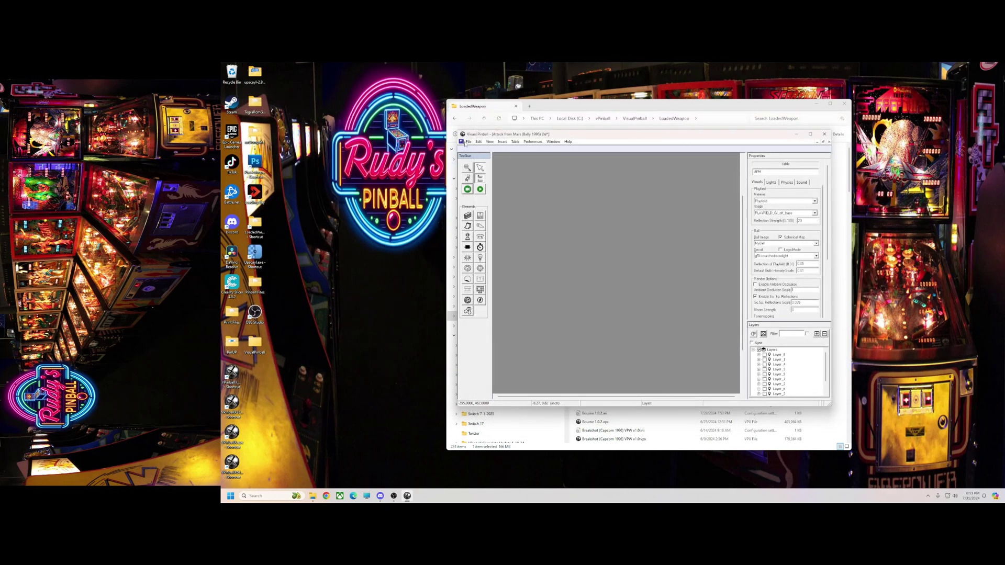
{"action": "left_click", "coordinate": [466, 142]}
{"action": "left_click", "coordinate": [480, 178]}
{"action": "left_click", "coordinate": [824, 134]}
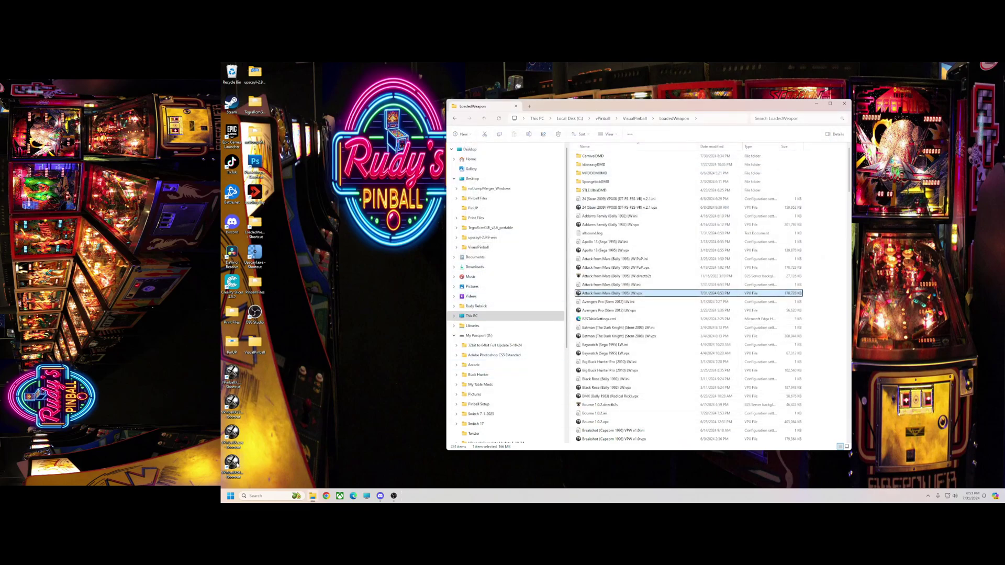
{"action": "key", "text": "Return"}
Load Attack from Mars from the recent tables, test-play it, then quit back to the editor.
{"action": "left_click", "coordinate": [461, 141]}
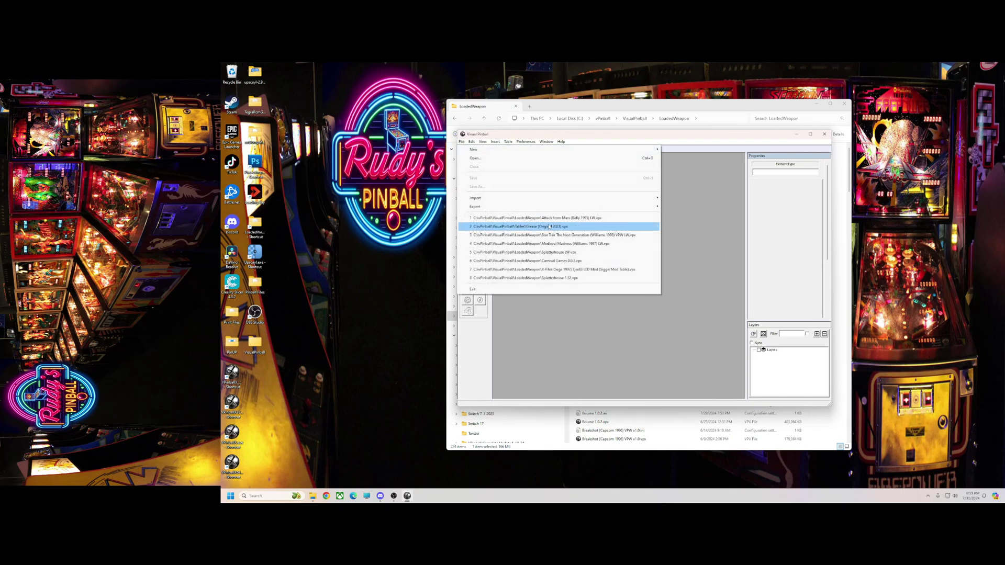
{"action": "left_click", "coordinate": [549, 218]}
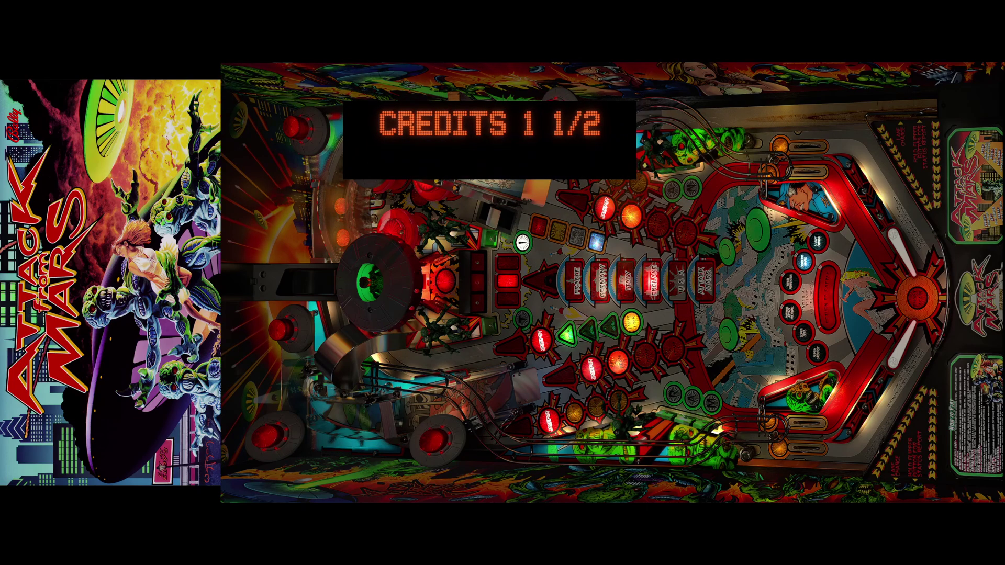
{"action": "key", "text": "Escape"}
{"action": "key", "text": "q"}
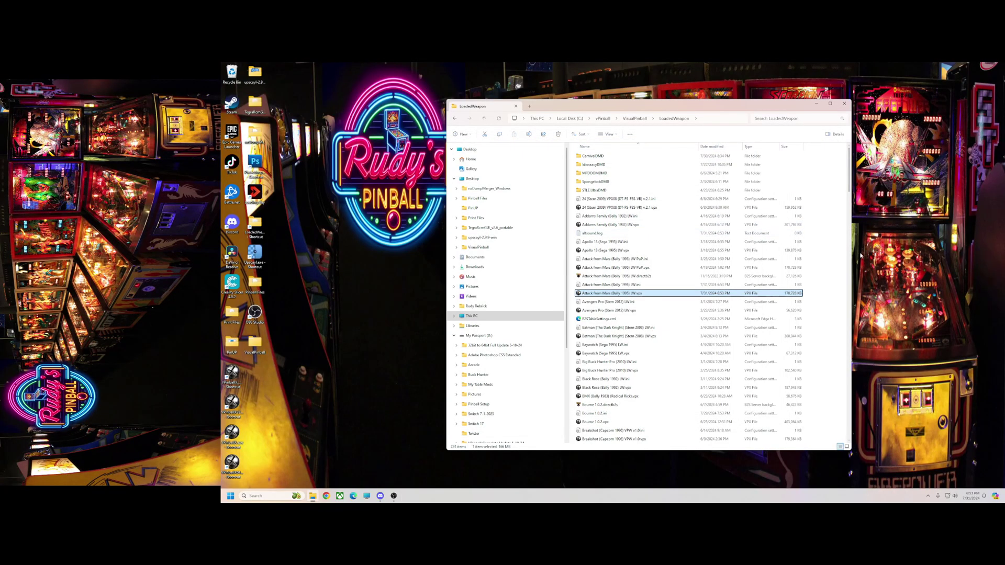
In VPinMAME's altcolor folder, make a copy of the afm_113b folder.
{"action": "left_click", "coordinate": [455, 121]}
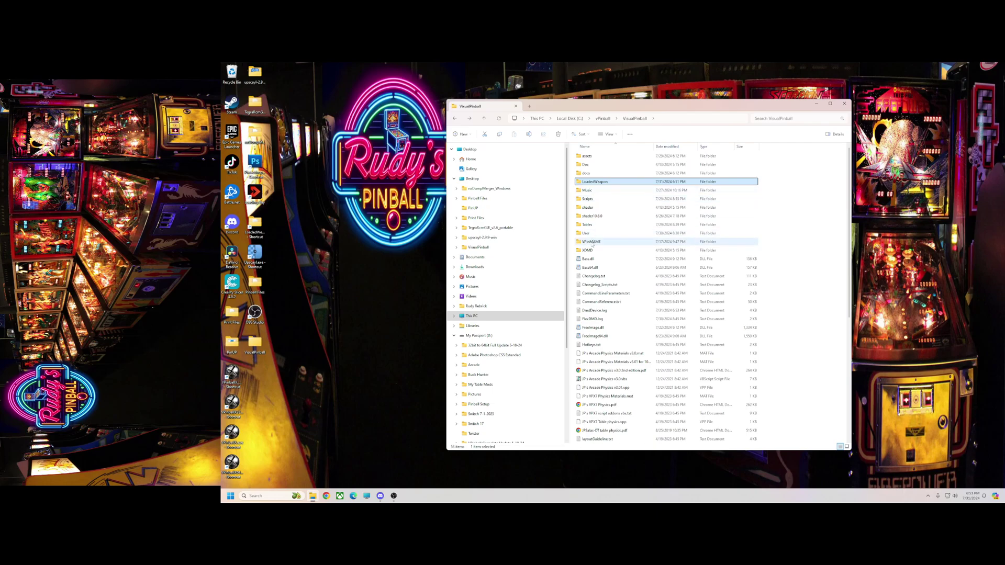
{"action": "double_click", "coordinate": [587, 156]}
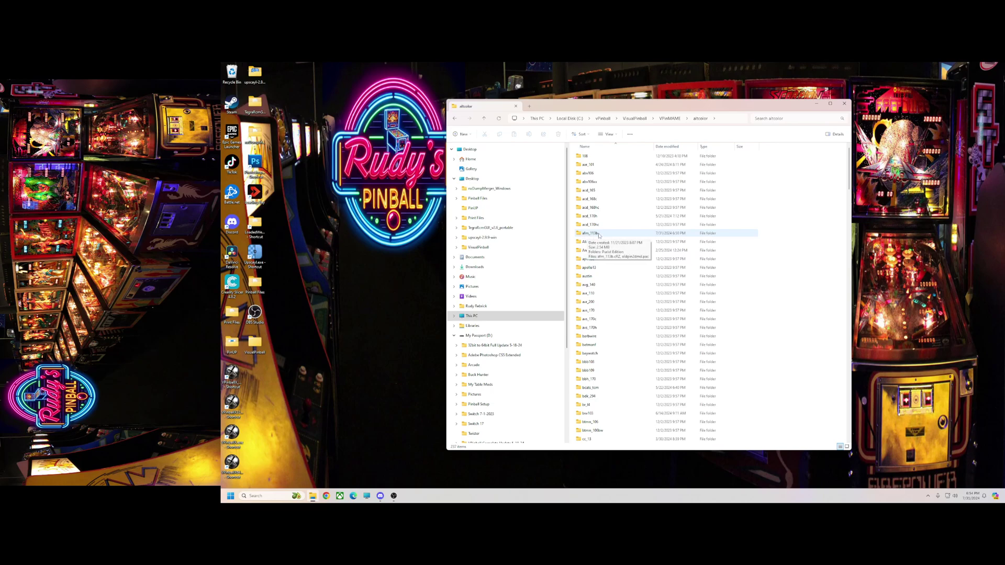
{"action": "left_click", "coordinate": [590, 234]}
{"action": "left_click_drag", "start_coordinate": [597, 236], "coordinate": [789, 257]}
{"action": "left_click", "coordinate": [808, 266]}
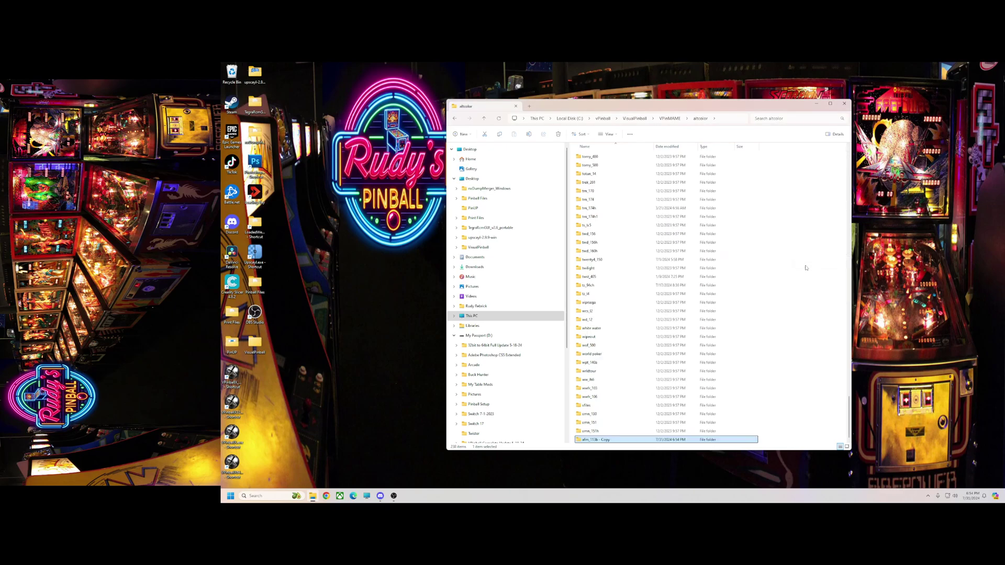
Rename the copied folder to afm_113bb.
{"action": "right_click", "coordinate": [609, 442]}
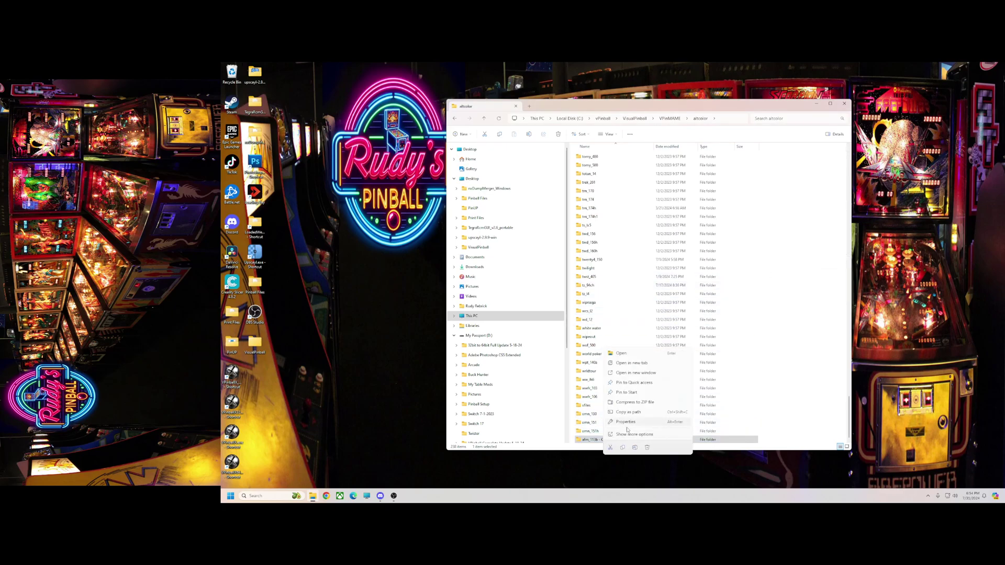
{"action": "key", "text": "Escape"}
{"action": "right_click", "coordinate": [591, 439]}
{"action": "left_click", "coordinate": [635, 447]}
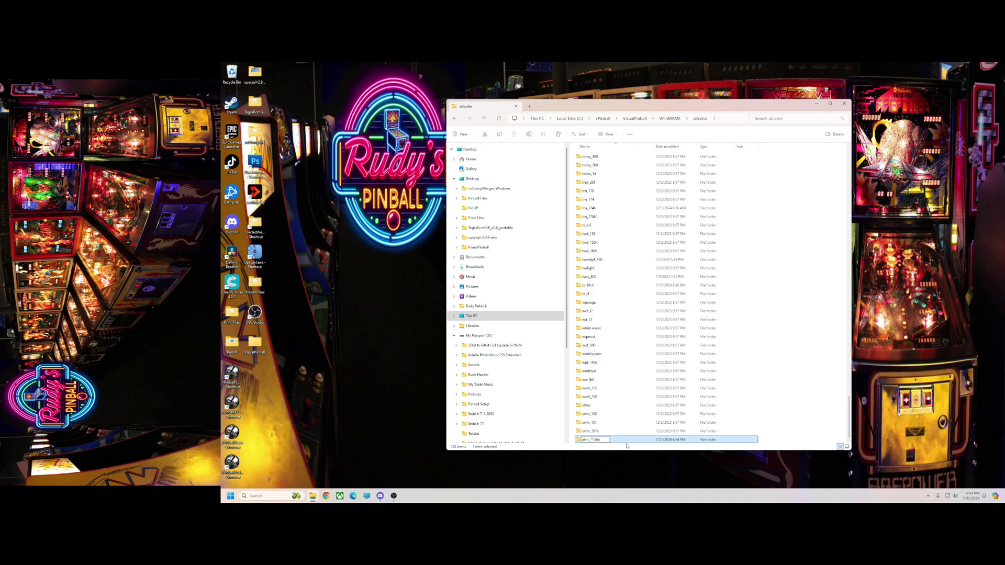
{"action": "key", "text": "Return"}
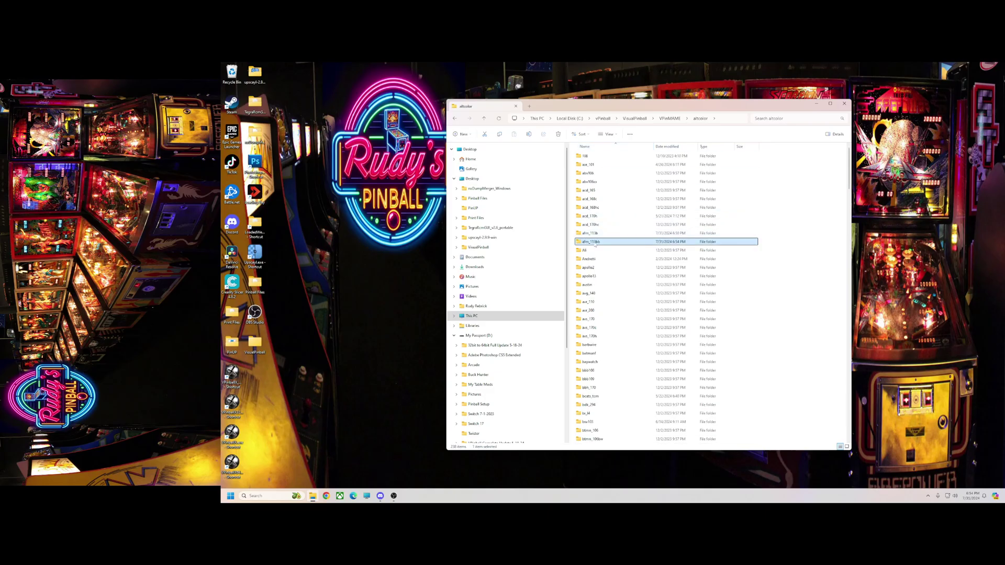
{"action": "left_click", "coordinate": [592, 233]}
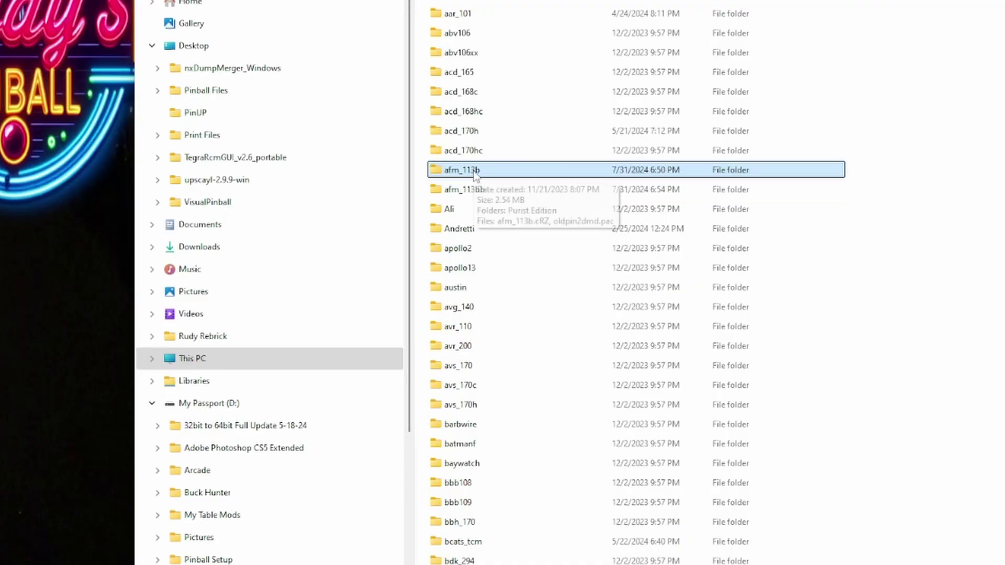
{"action": "left_click", "coordinate": [473, 193]}
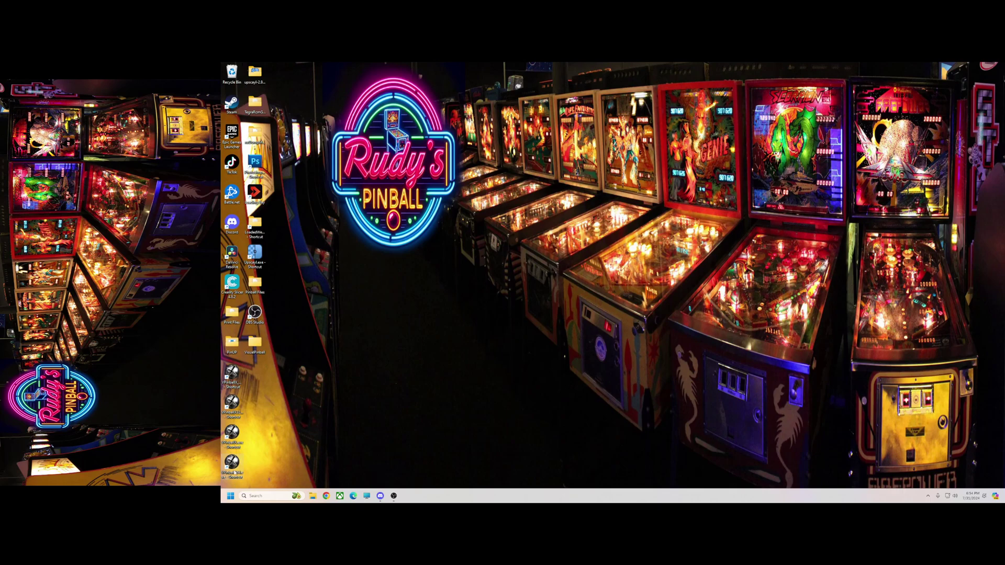
Launch Visual Pinball and load the most recent Attack from Mars table to test-play it.
{"action": "double_click", "coordinate": [234, 469]}
{"action": "left_click", "coordinate": [344, 149]}
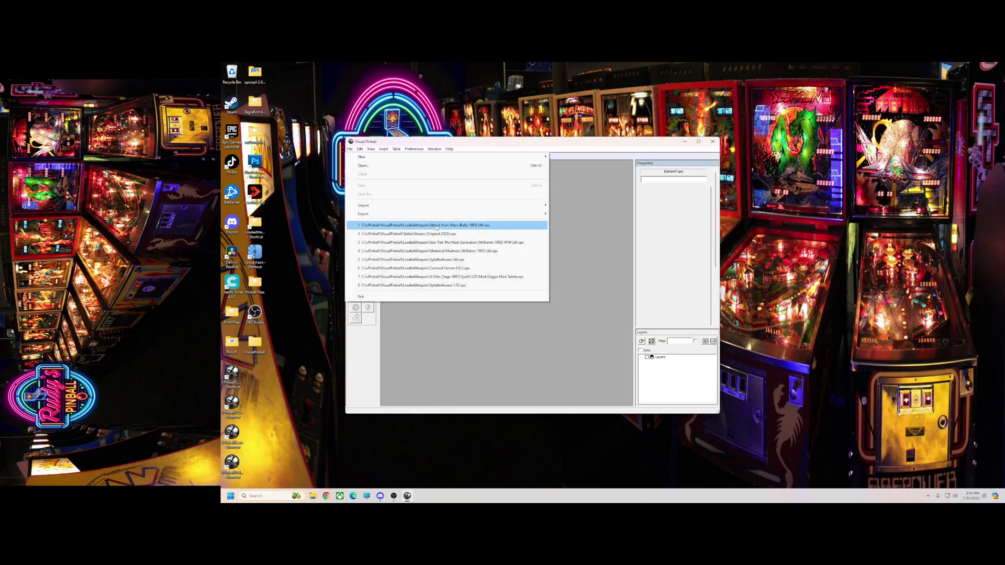
{"action": "left_click", "coordinate": [427, 225]}
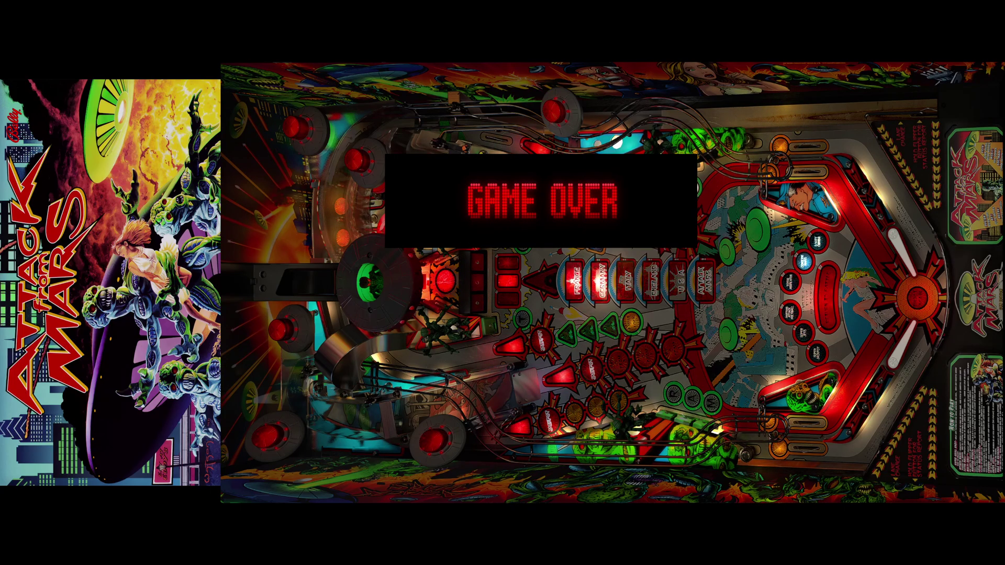
Quit the test game, close the editor, and relaunch Visual Pinball.
{"action": "key", "text": "q"}
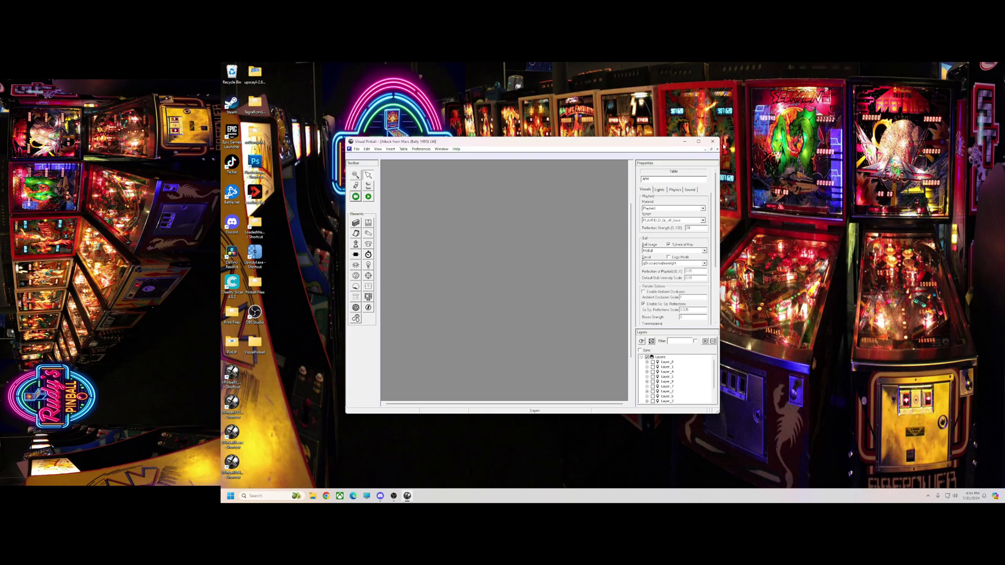
{"action": "left_click", "coordinate": [713, 141]}
{"action": "double_click", "coordinate": [232, 468]}
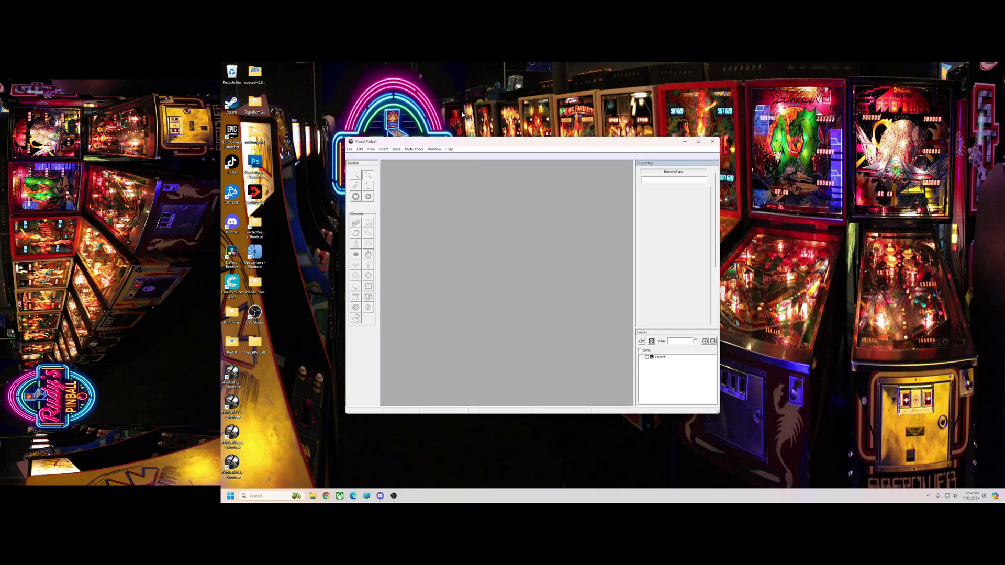
Open and test the Attack from Mars (Bally 1995) LW PuP table, then close Visual Pinball.
{"action": "left_click", "coordinate": [475, 141]}
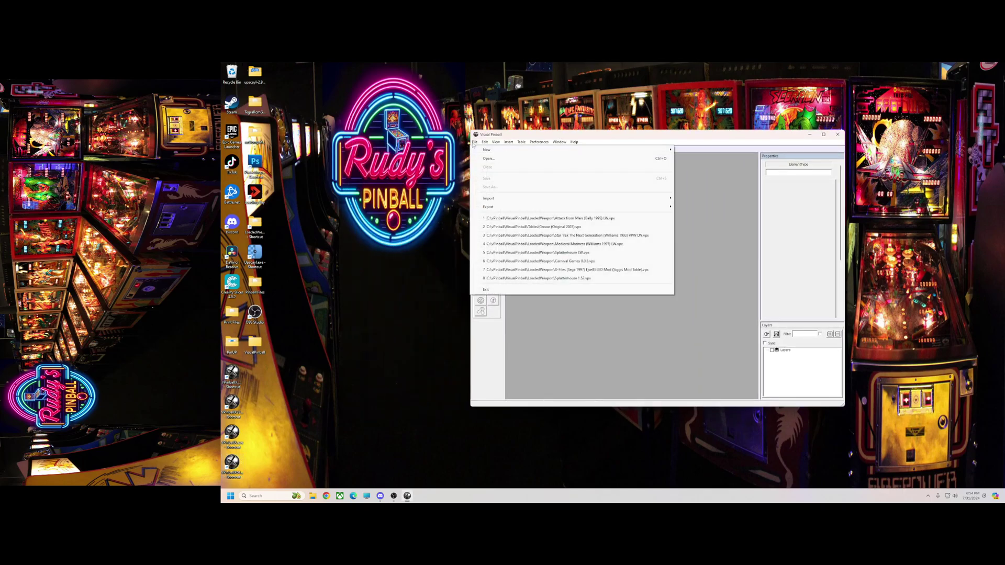
{"action": "left_click", "coordinate": [489, 158]}
{"action": "scroll", "coordinate": [590, 257], "scroll_direction": "down", "scroll_amount": 1}
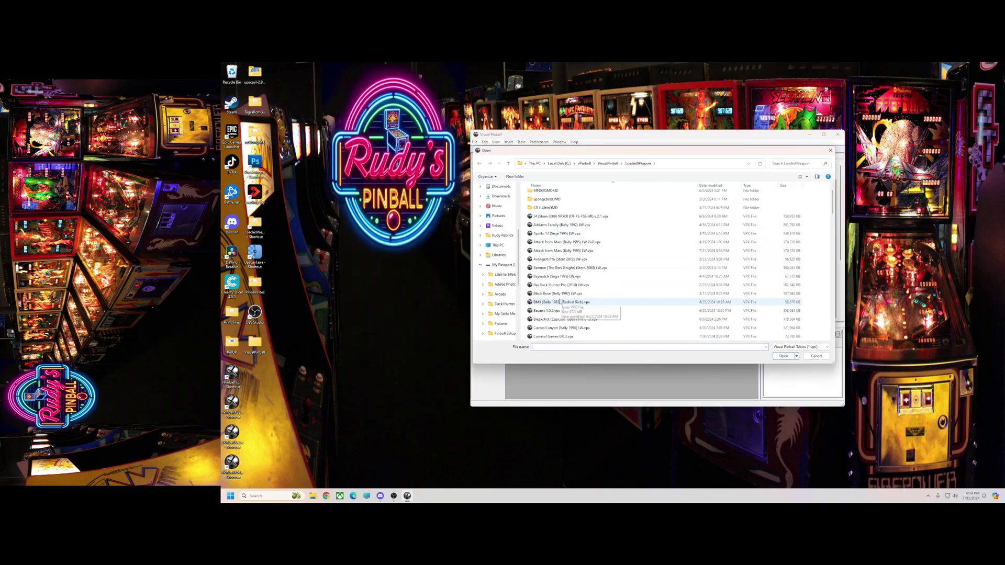
{"action": "left_click", "coordinate": [579, 243]}
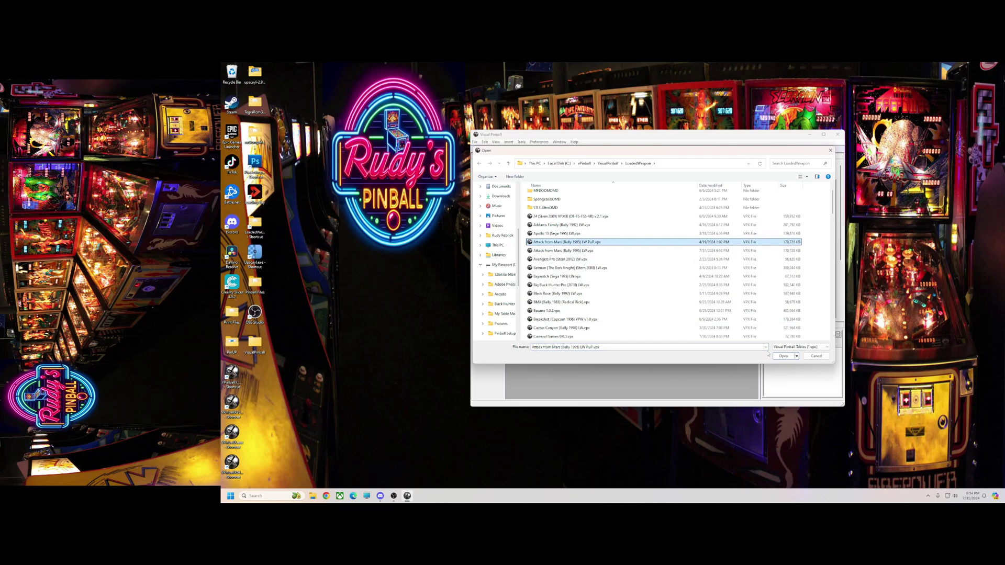
{"action": "left_click", "coordinate": [781, 357]}
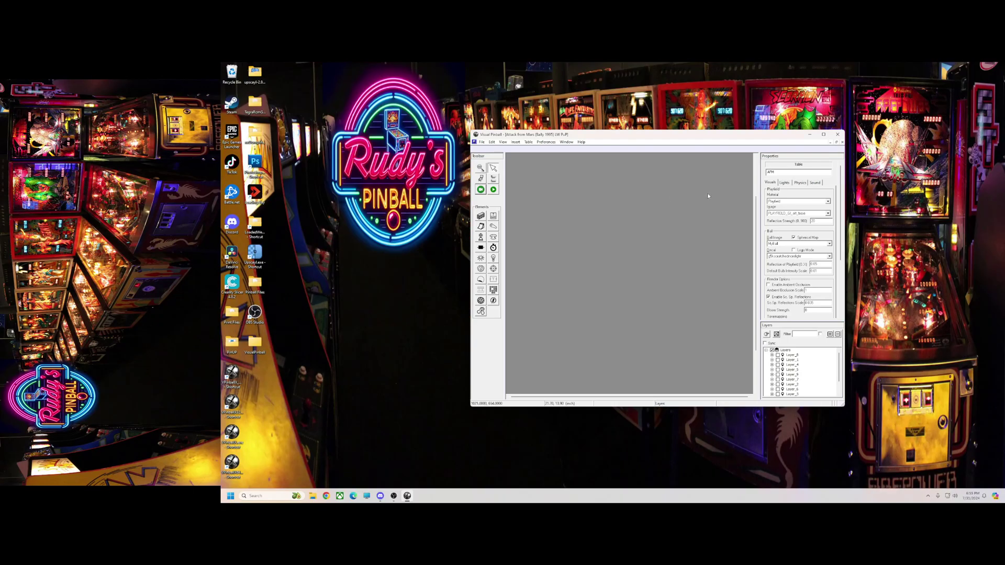
{"action": "left_click", "coordinate": [836, 135]}
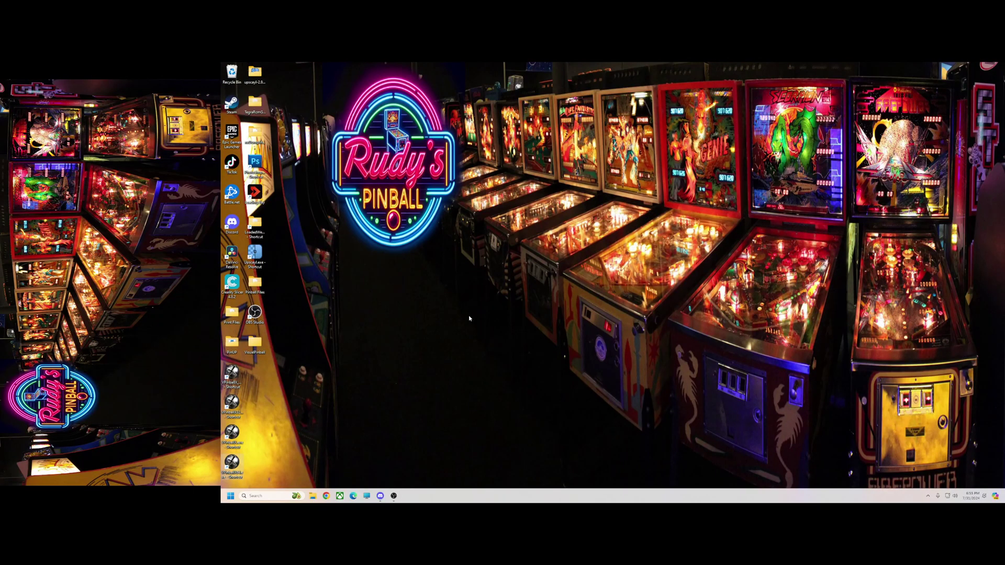